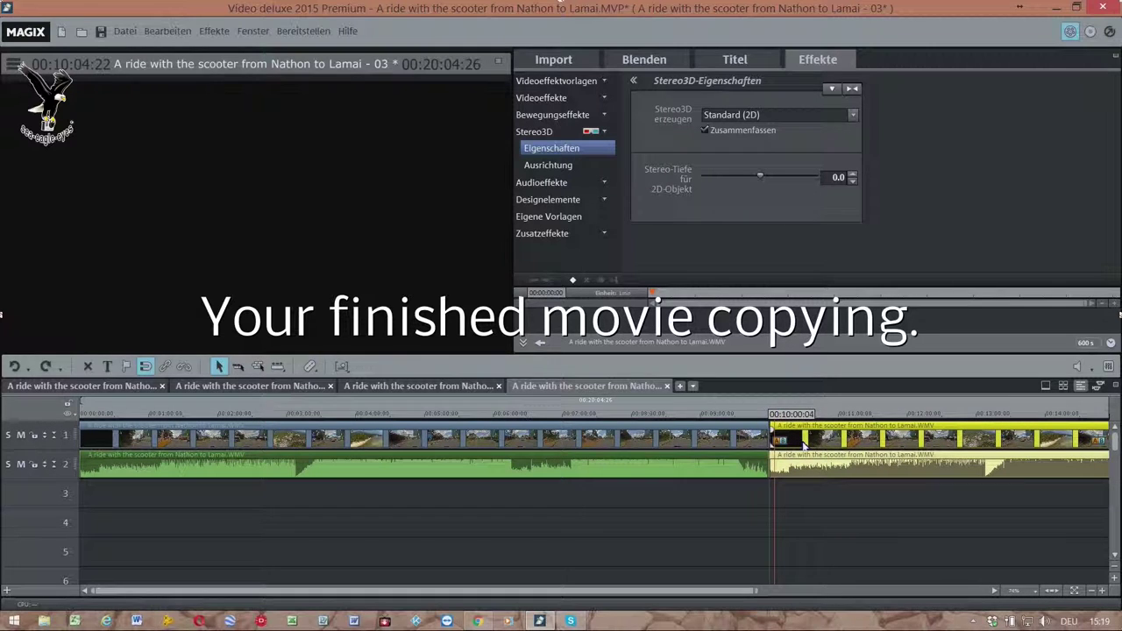
Select both copies of the scooter clip and set their Stereo3D mode to Stereo3D-Paar (linkes Bild zuerst).
{"action": "left_click_drag", "start_coordinate": [794, 525], "coordinate": [745, 449]}
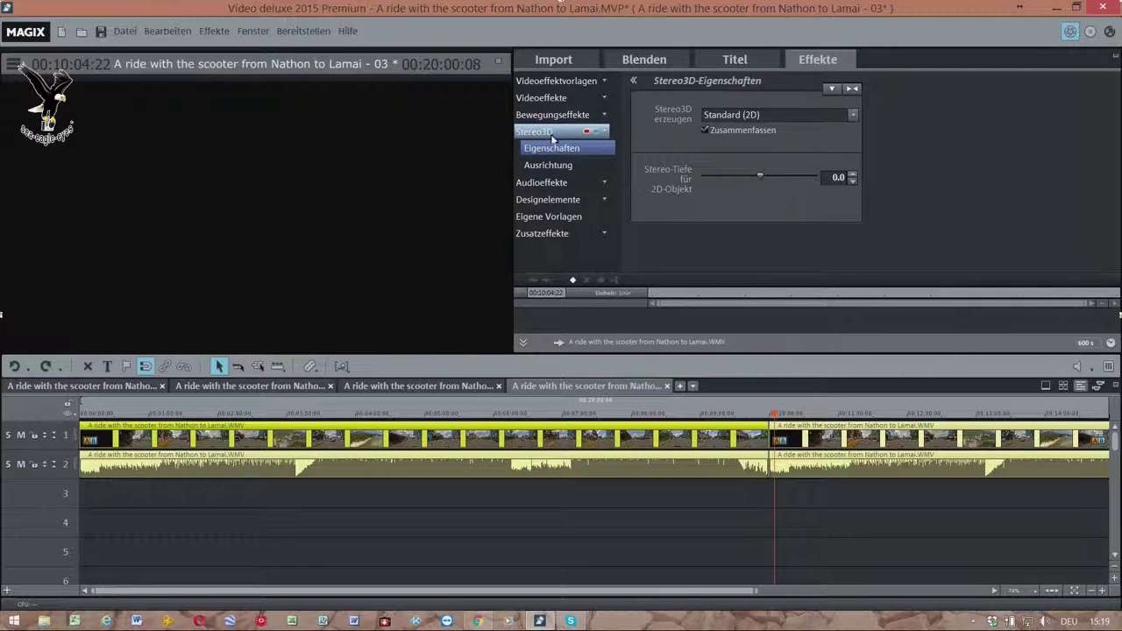
{"action": "left_click", "coordinate": [552, 134]}
{"action": "left_click", "coordinate": [555, 137]}
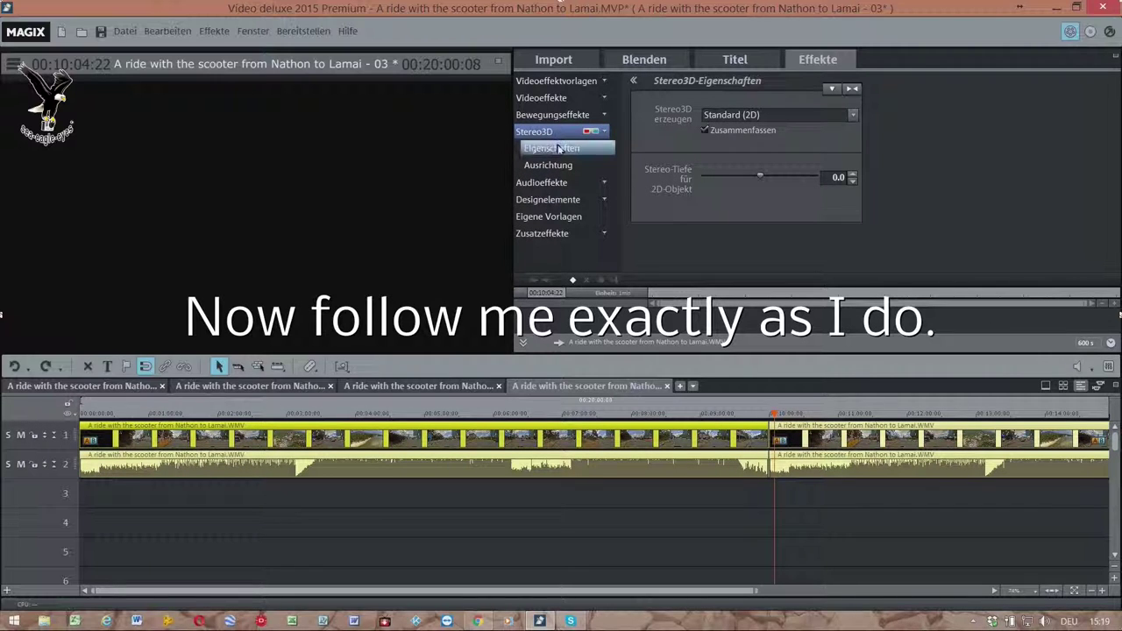
{"action": "left_click", "coordinate": [557, 150]}
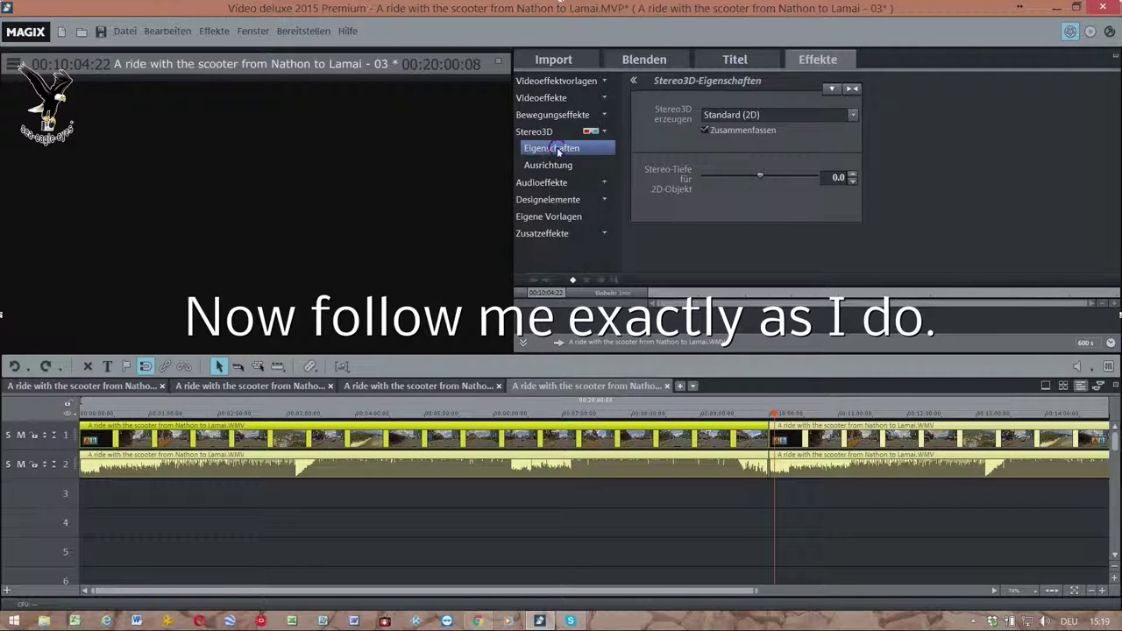
{"action": "left_click", "coordinate": [777, 117]}
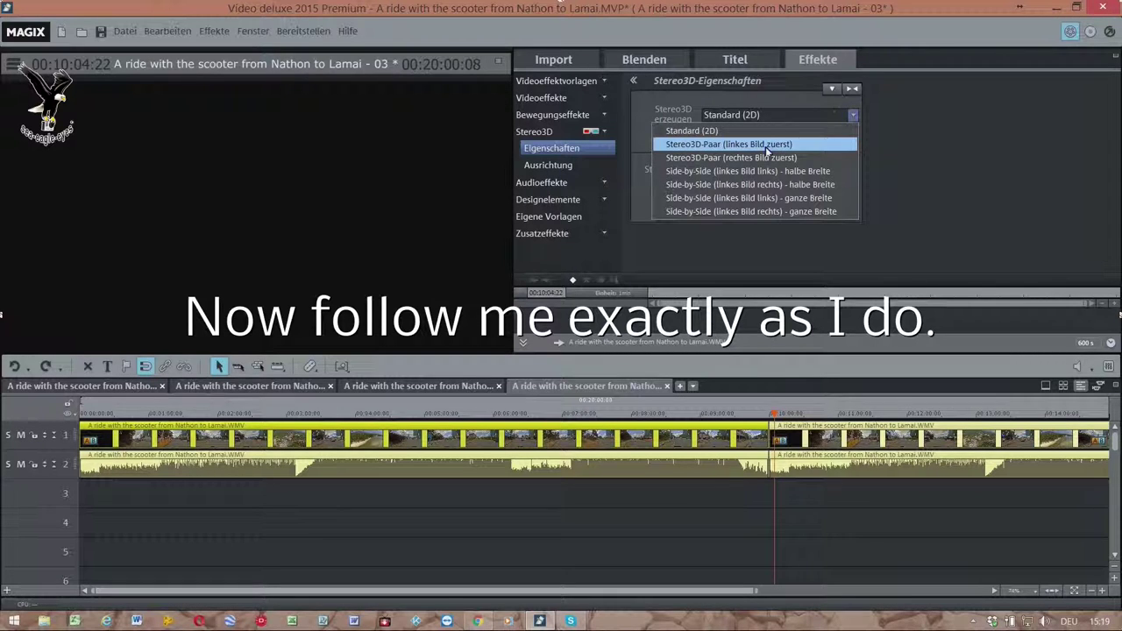
{"action": "left_click", "coordinate": [766, 145]}
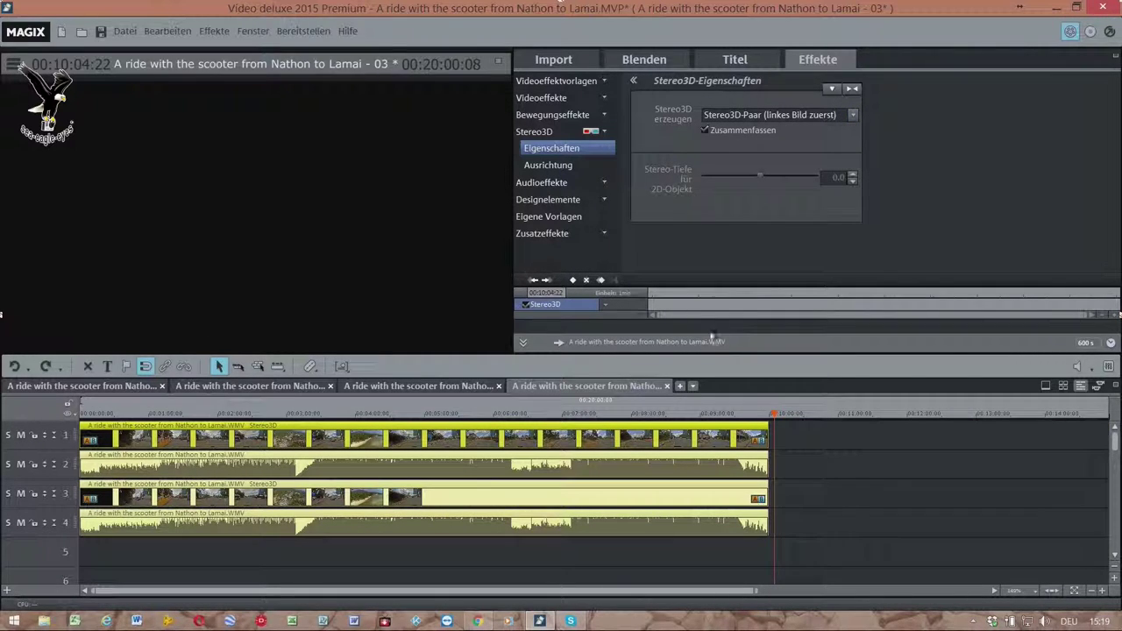
Open the Stereo3D alignment settings, move the playhead to about 1:08 and switch the preview monitor to anaglyph display.
{"action": "left_click", "coordinate": [568, 166]}
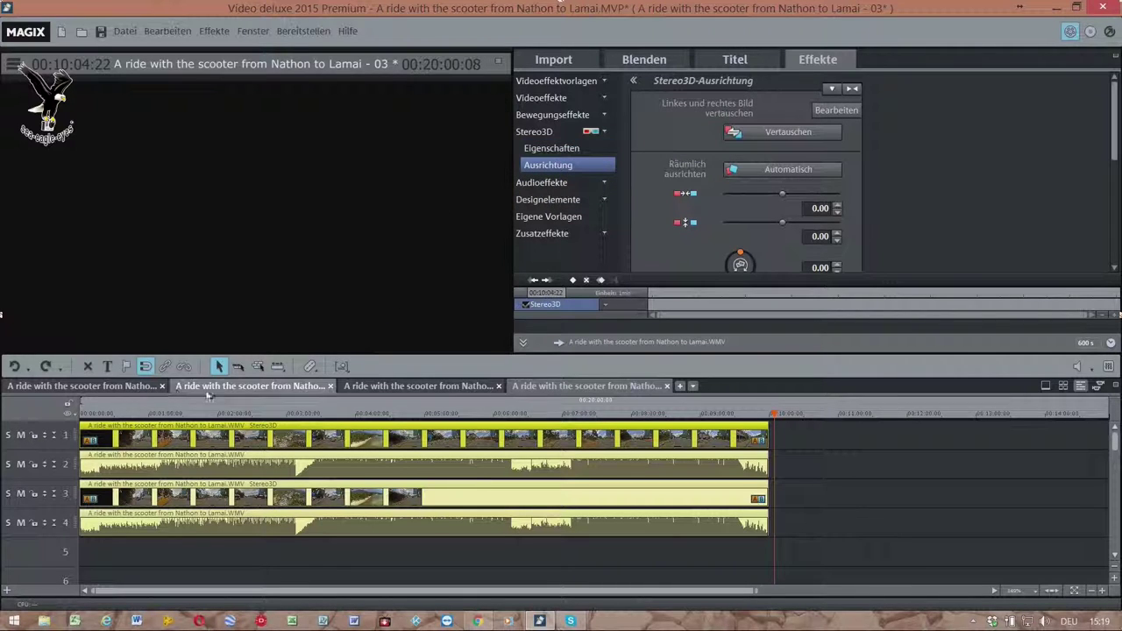
{"action": "left_click", "coordinate": [160, 415]}
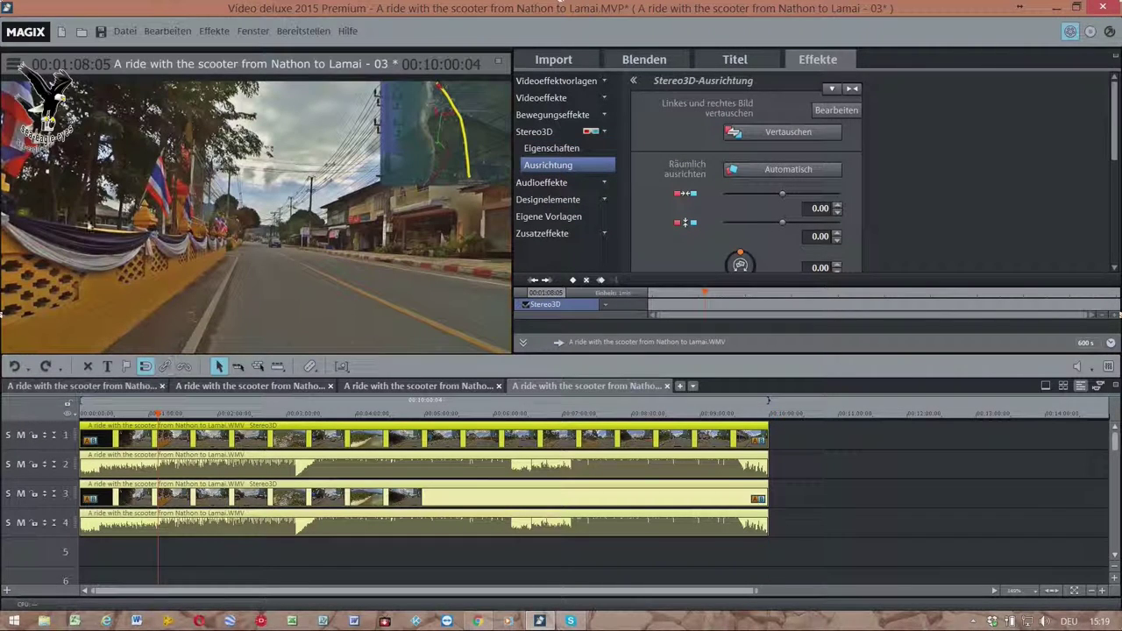
{"action": "left_click", "coordinate": [13, 64]}
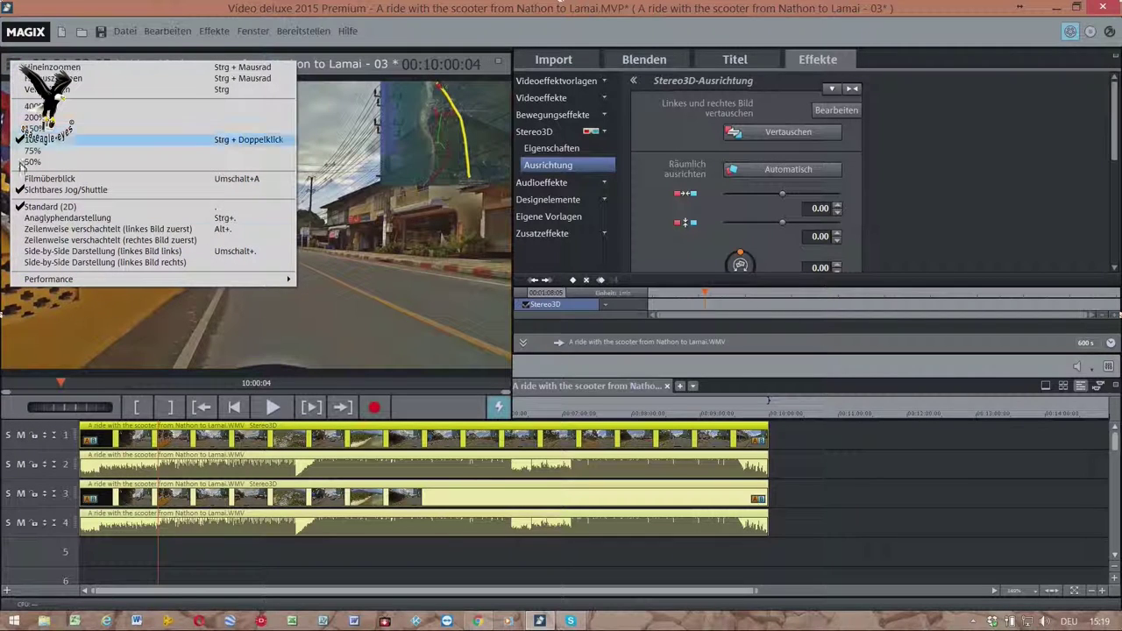
{"action": "left_click", "coordinate": [46, 229]}
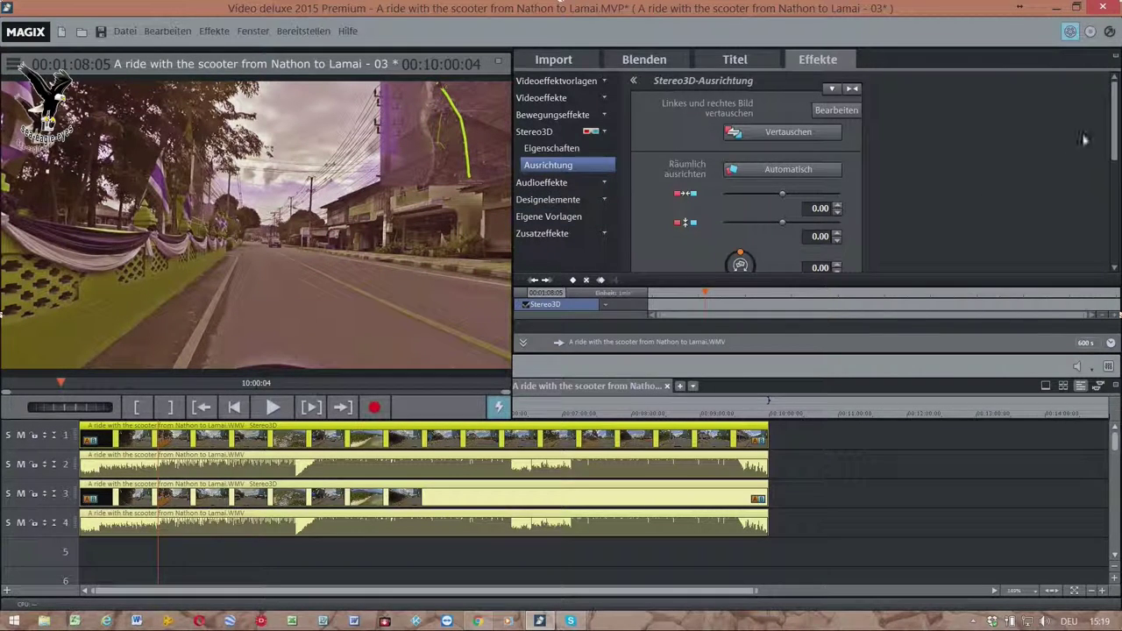
Run the automatic frame offset and the automatic spatial alignment on the stereo pair.
{"action": "left_click_drag", "start_coordinate": [1118, 132], "coordinate": [1116, 237]}
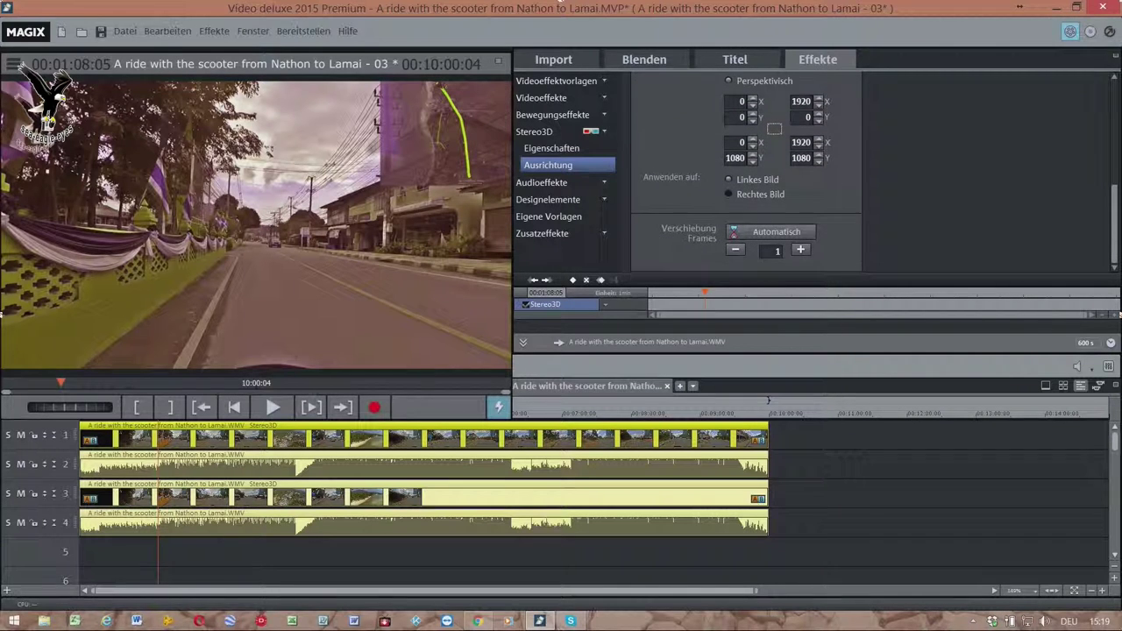
{"action": "left_click", "coordinate": [772, 234]}
{"action": "left_click_drag", "start_coordinate": [1119, 224], "coordinate": [1056, 131]}
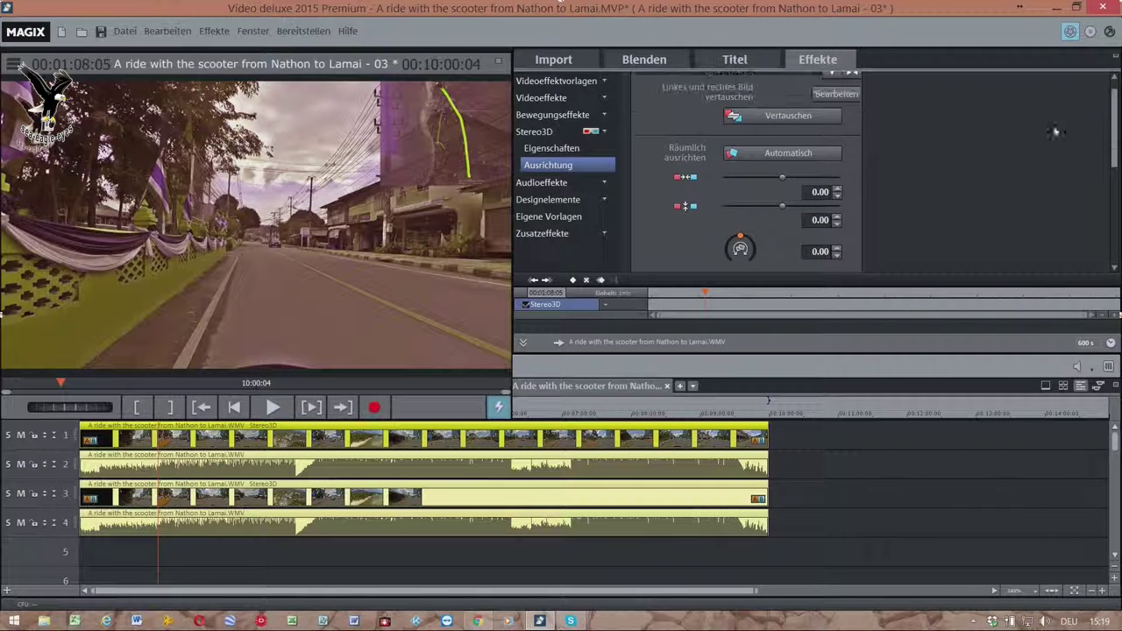
{"action": "left_click", "coordinate": [789, 156]}
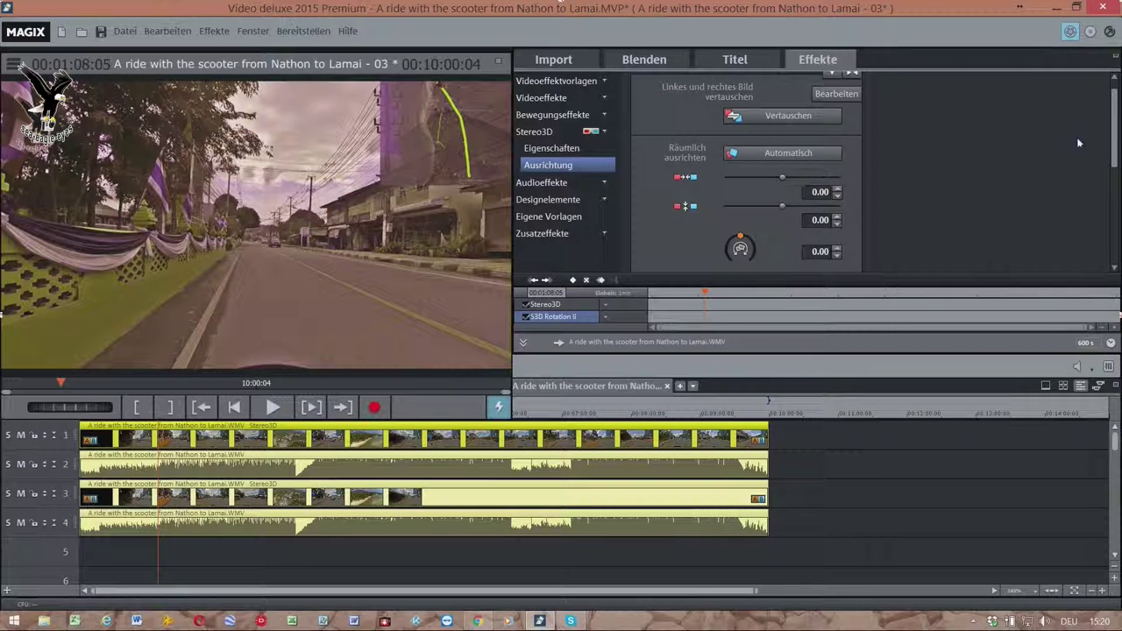
Lower the frame offset of the stereo pair three times to create the 3D effect.
{"action": "left_click_drag", "start_coordinate": [1116, 136], "coordinate": [1119, 233]}
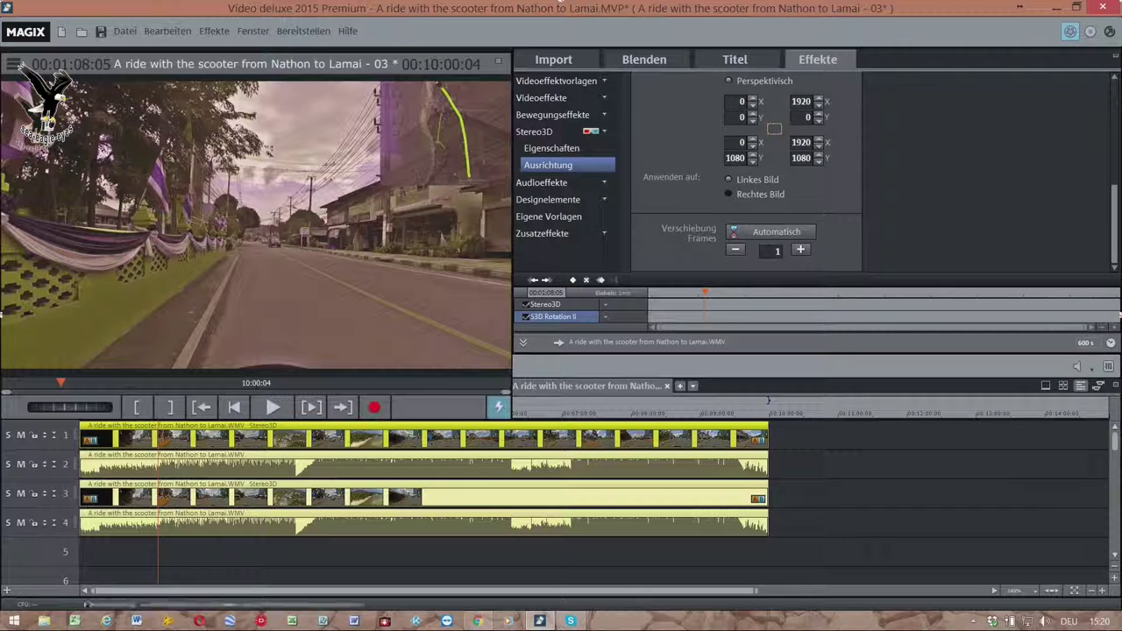
{"action": "left_click", "coordinate": [736, 251]}
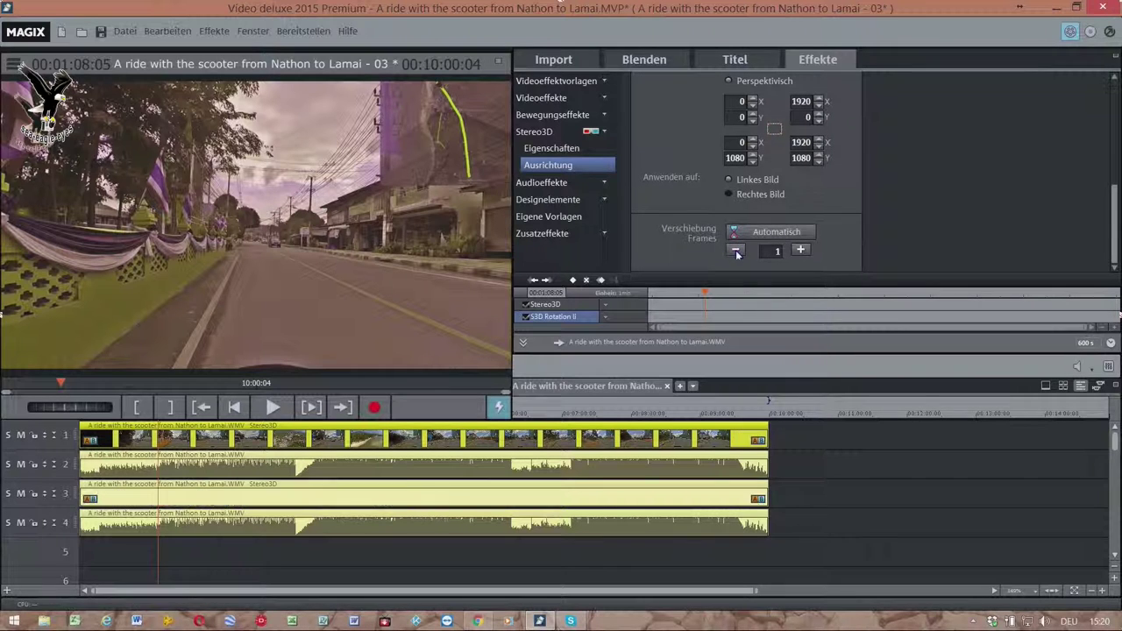
{"action": "left_click", "coordinate": [737, 251]}
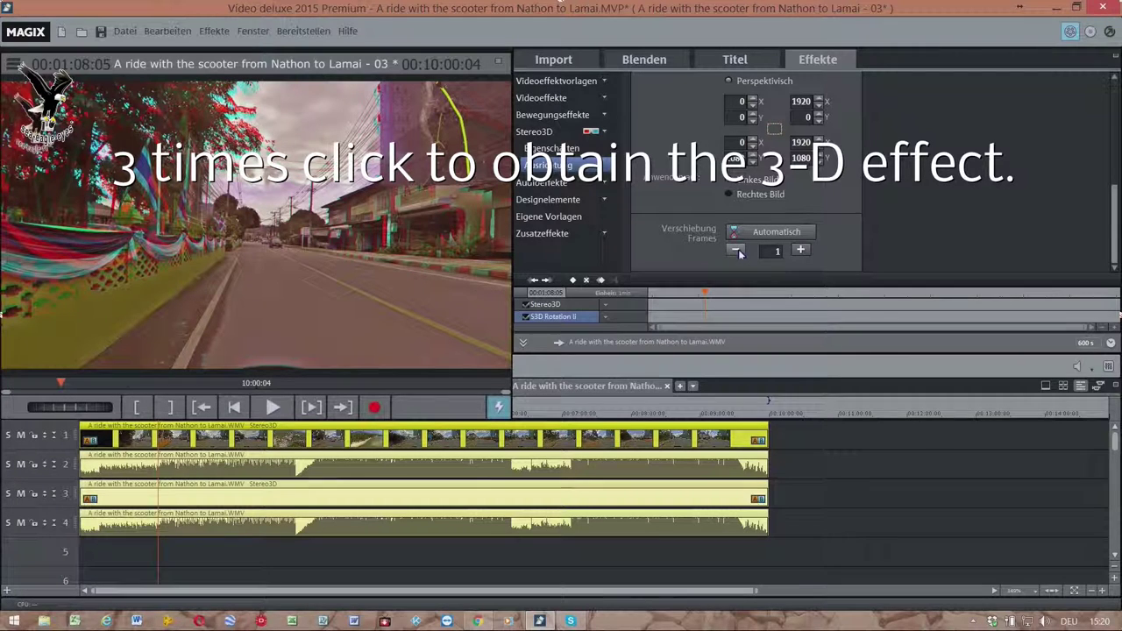
{"action": "left_click", "coordinate": [738, 250]}
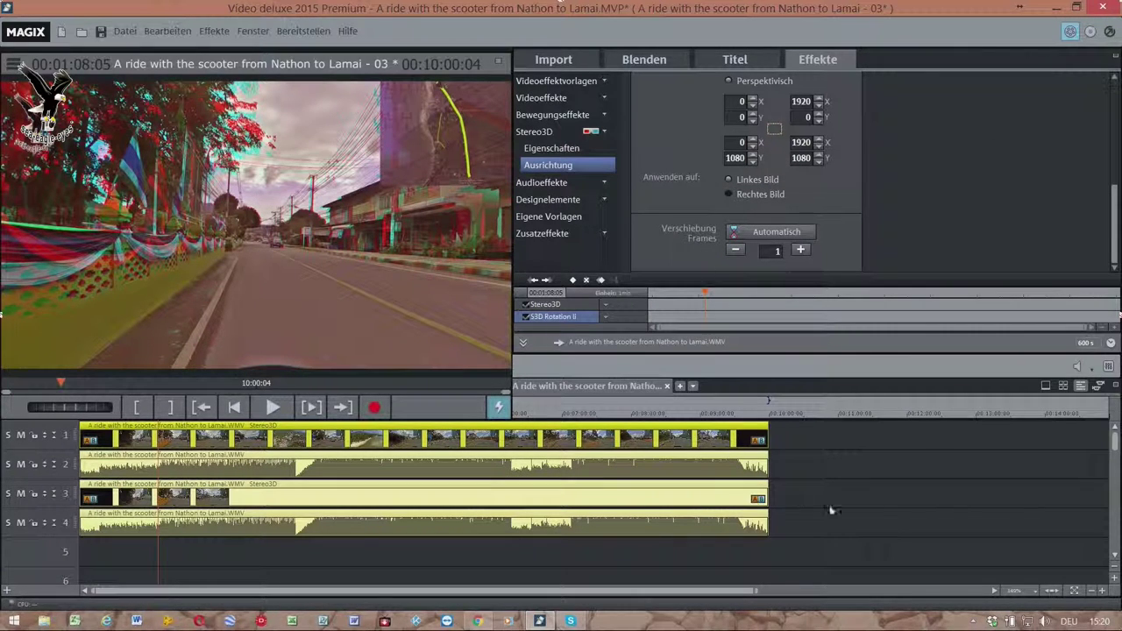
Select all clips on the timeline, restore the standard window arrangement and ungroup the clips.
{"action": "left_click", "coordinate": [1051, 590]}
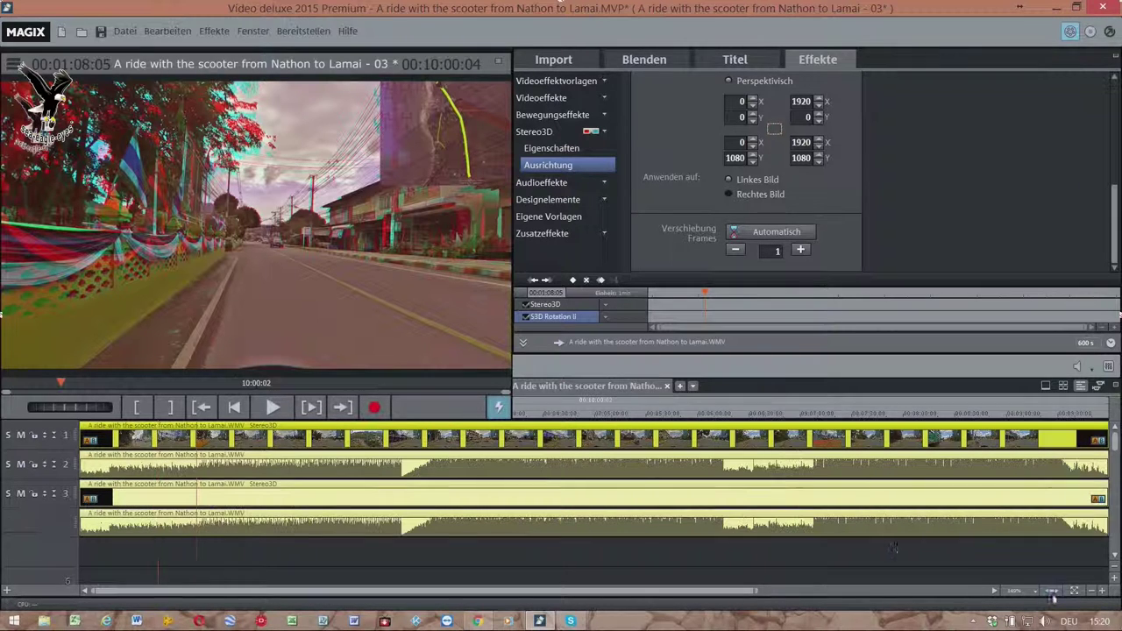
{"action": "left_click_drag", "start_coordinate": [645, 539], "coordinate": [503, 440]}
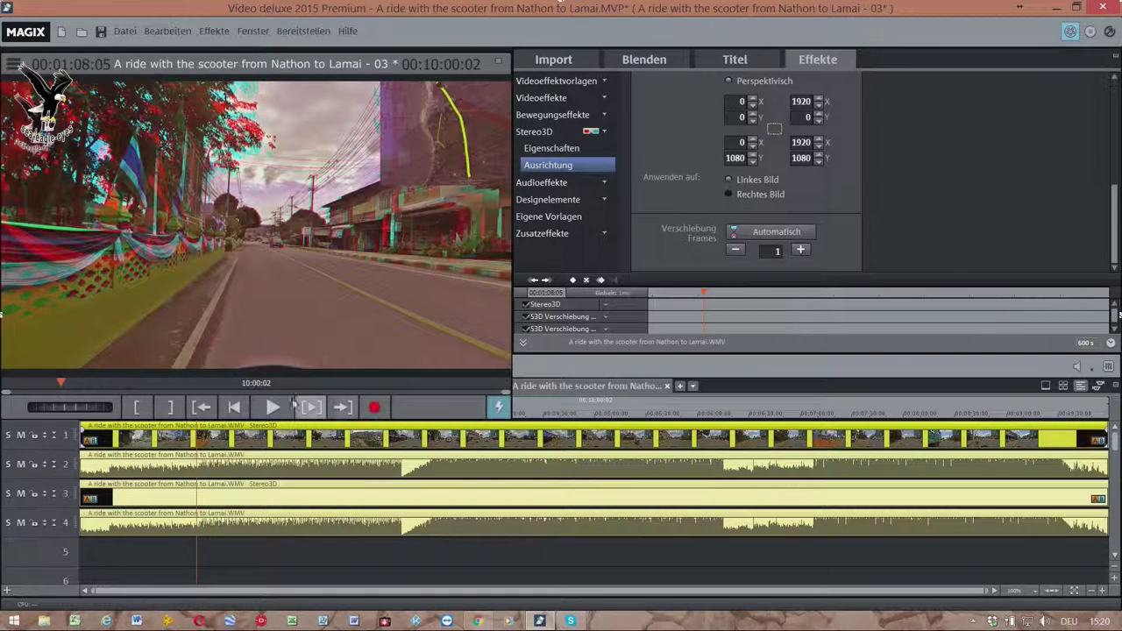
{"action": "left_click", "coordinate": [253, 33]}
{"action": "mouse_move", "coordinate": [363, 53]}
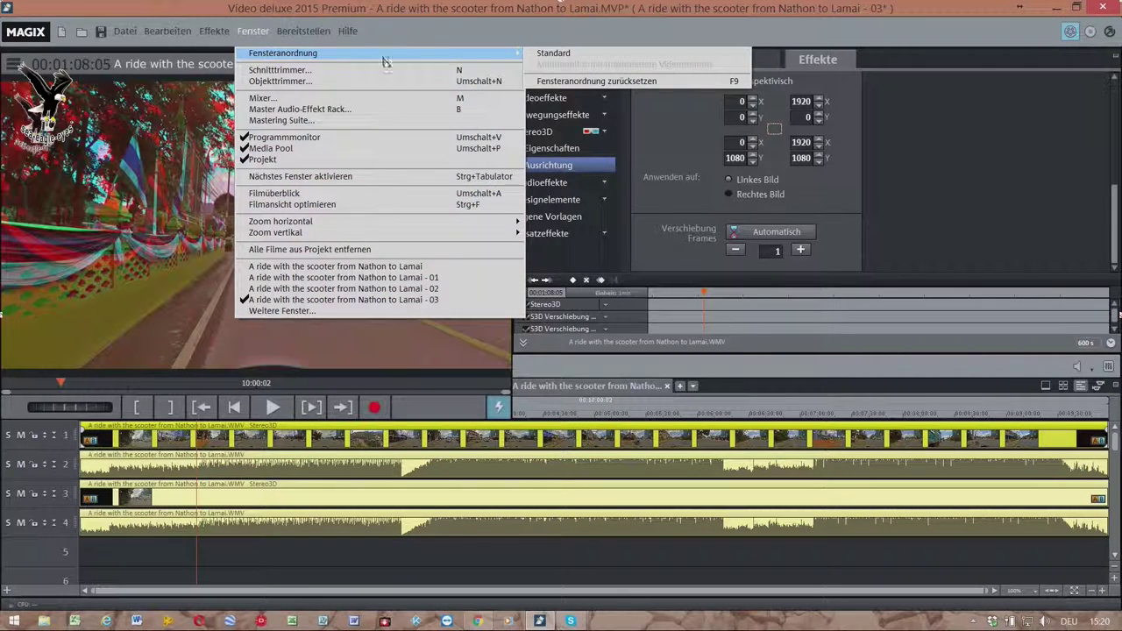
{"action": "left_click", "coordinate": [551, 54]}
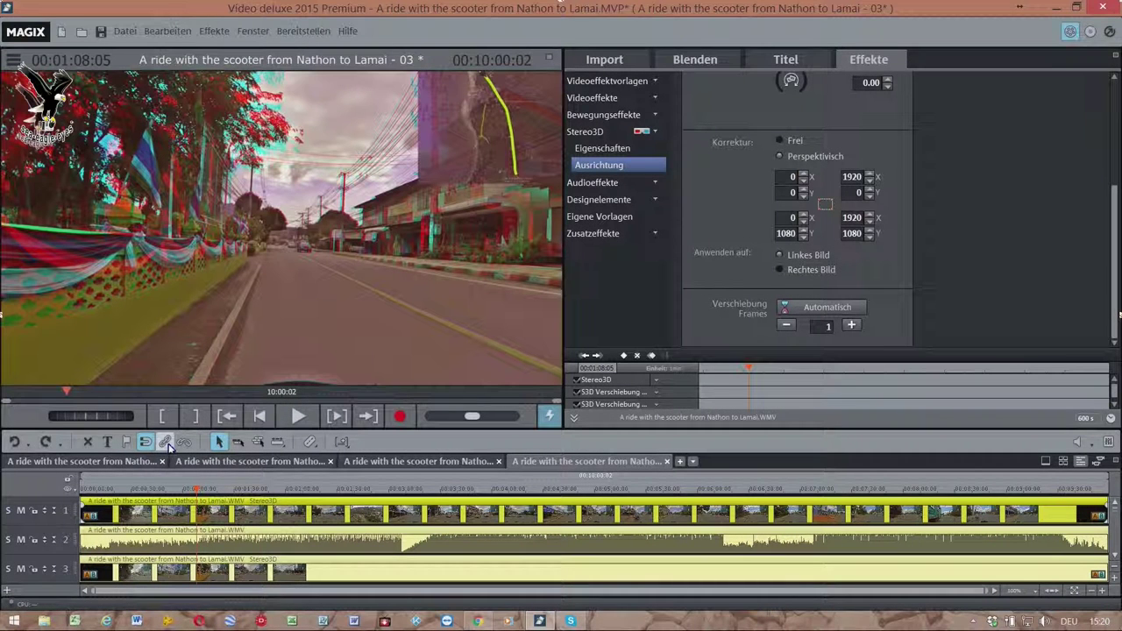
{"action": "left_click", "coordinate": [184, 443]}
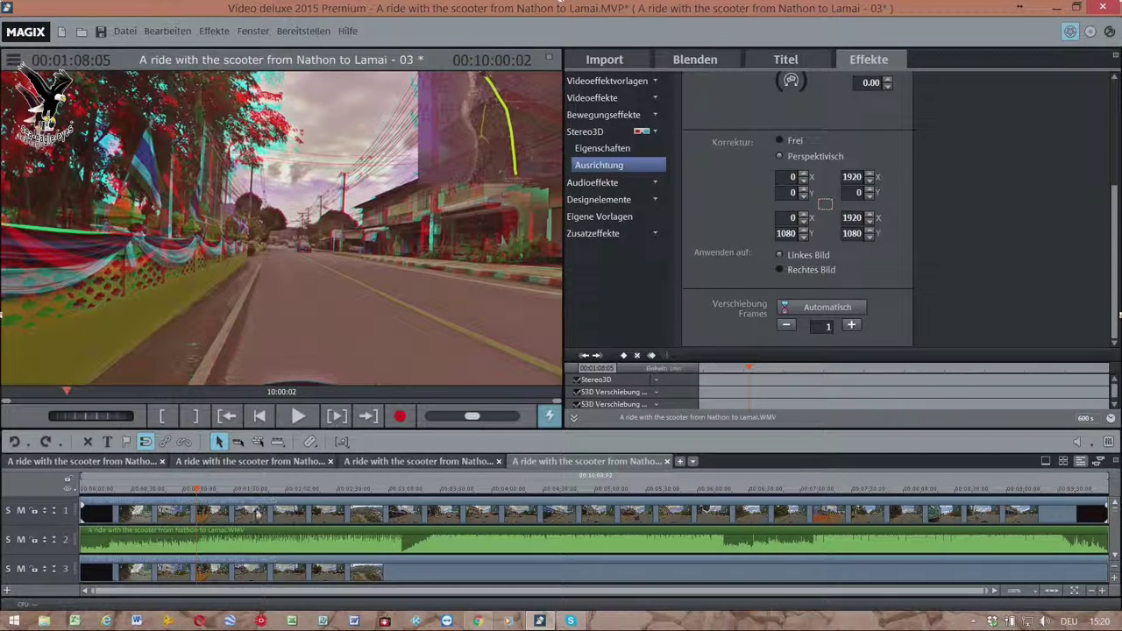
Remove the Stereo3D effect from the video clip on track 3.
{"action": "left_click", "coordinate": [289, 536]}
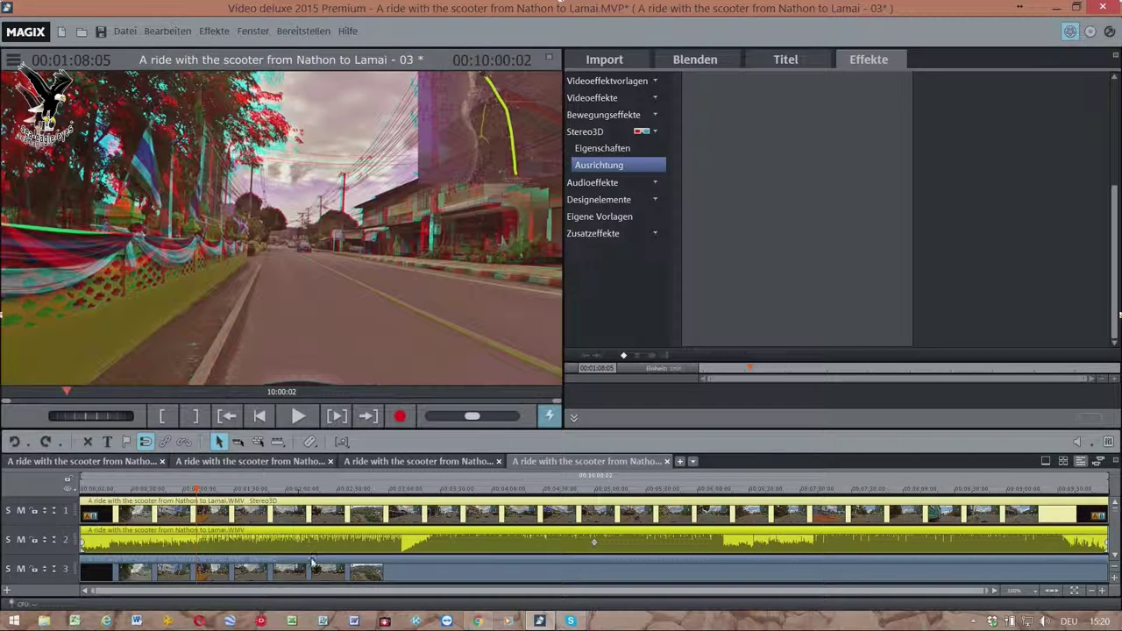
{"action": "left_click", "coordinate": [322, 574]}
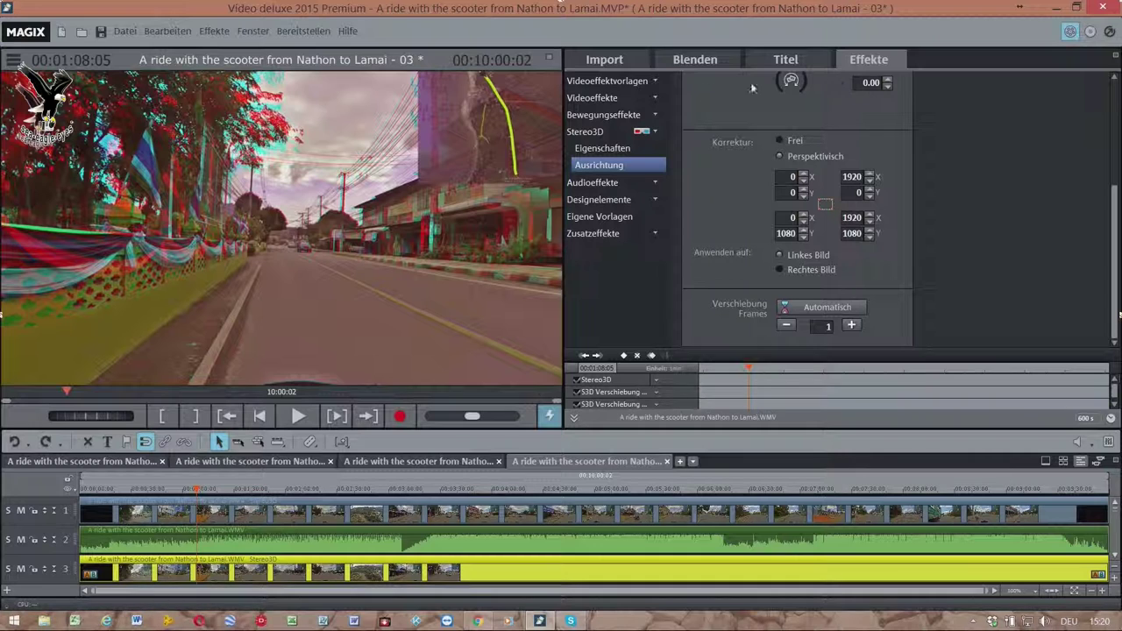
{"action": "left_click_drag", "start_coordinate": [634, 134], "coordinate": [628, 123]}
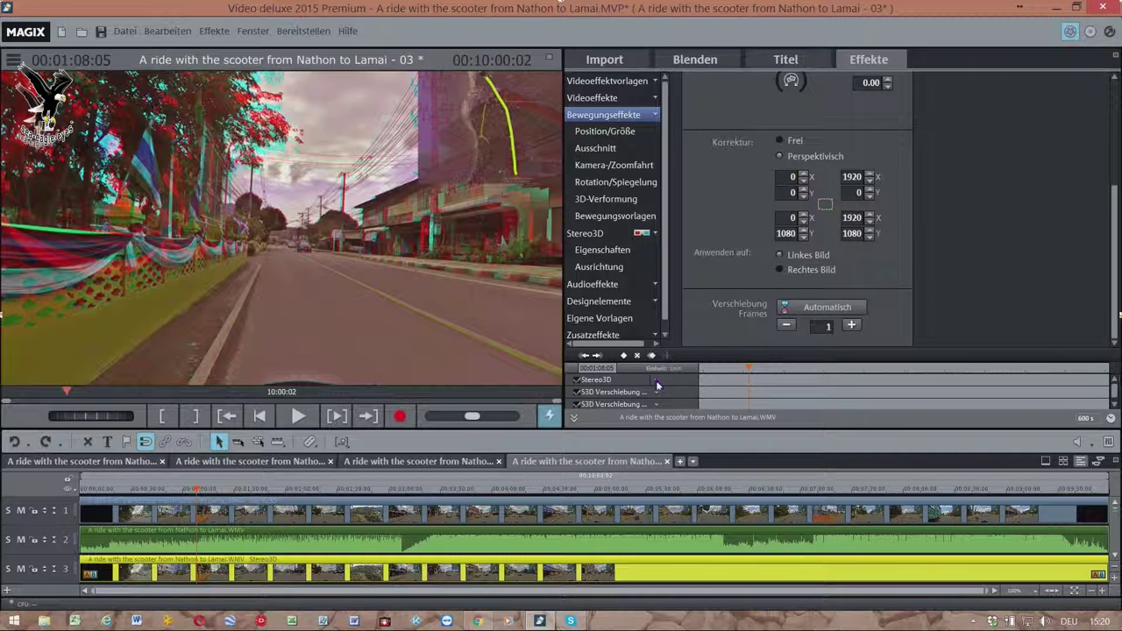
{"action": "left_click", "coordinate": [658, 386]}
{"action": "left_click", "coordinate": [673, 390]}
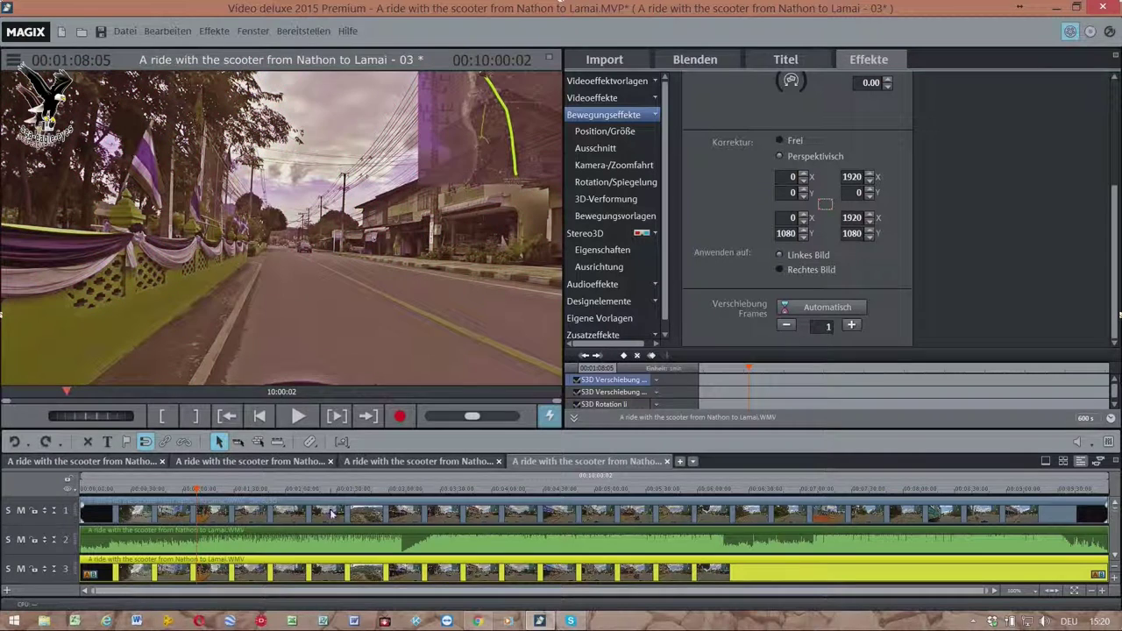
Apply the picture-in-picture template 2/1 links to the track 1 clip and 2/1 rechts to the track 3 clip.
{"action": "left_click", "coordinate": [617, 302]}
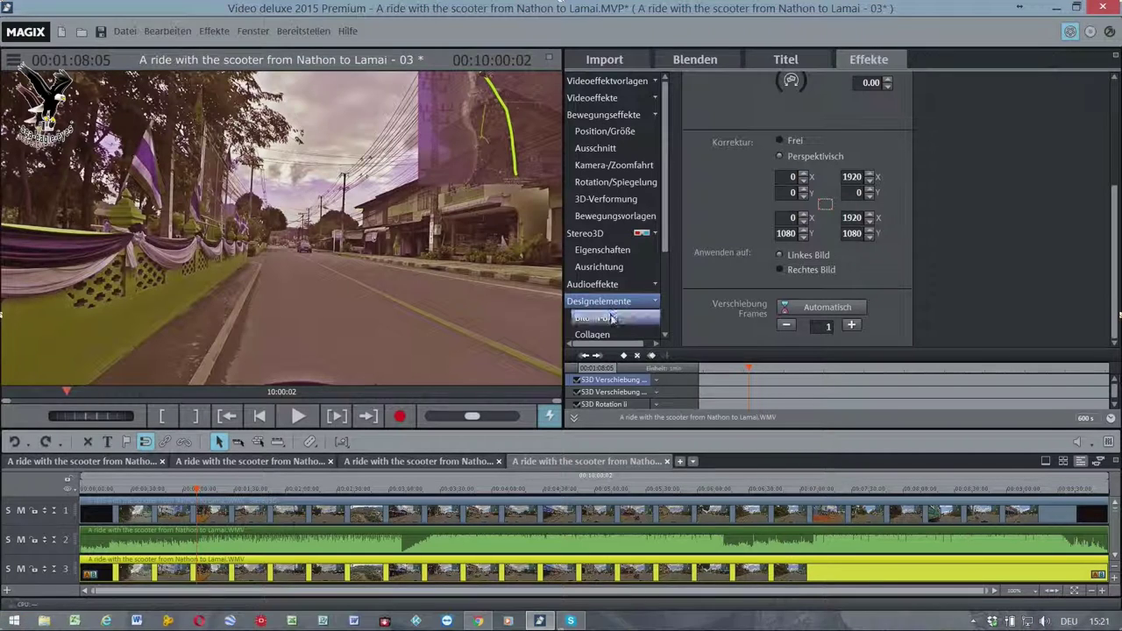
{"action": "left_click", "coordinate": [602, 317]}
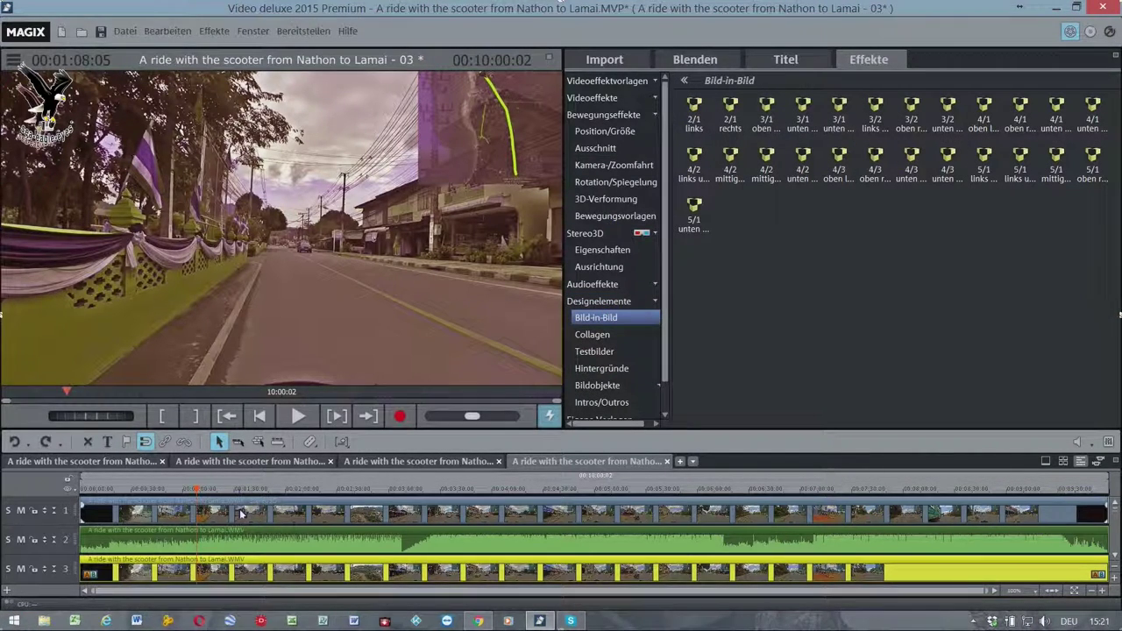
{"action": "left_click", "coordinate": [242, 510]}
{"action": "left_click", "coordinate": [694, 111]}
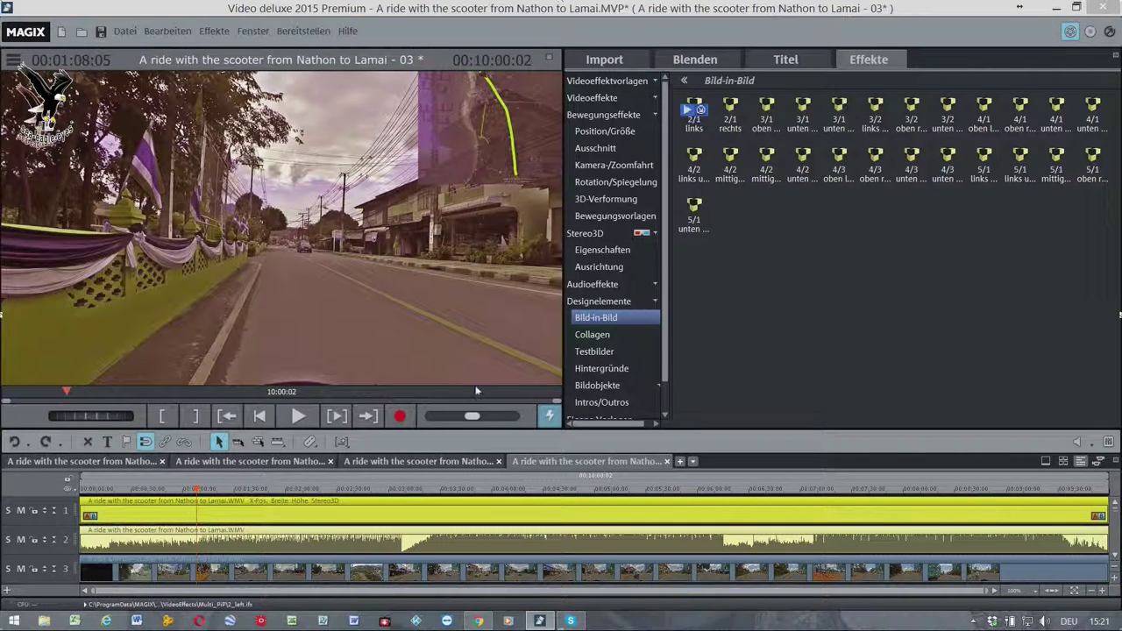
{"action": "left_click", "coordinate": [290, 574]}
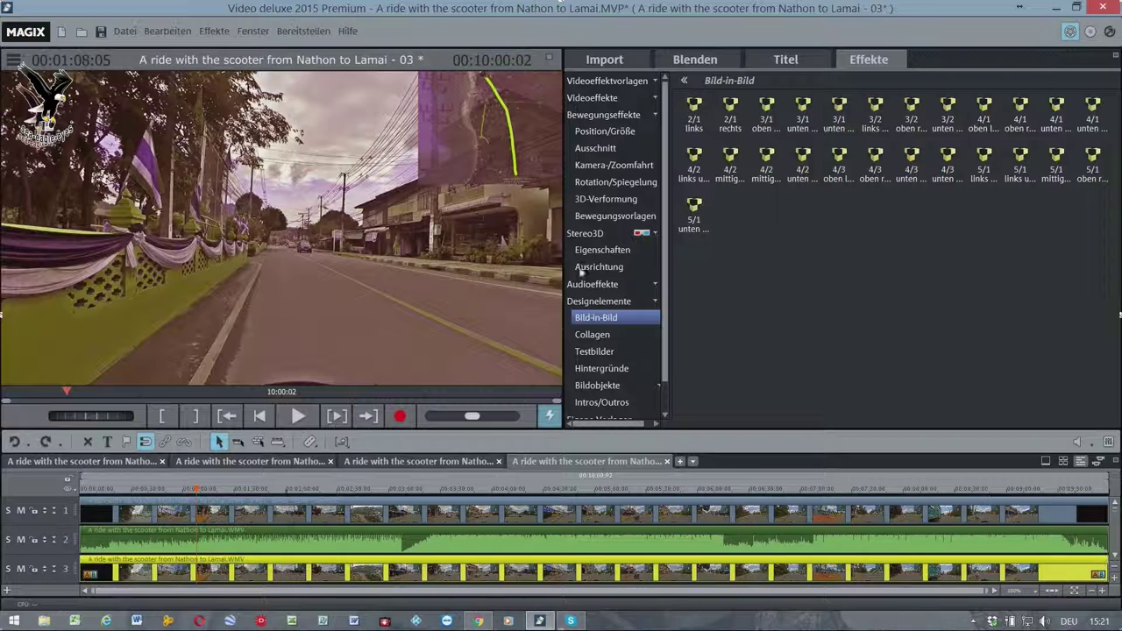
{"action": "left_click", "coordinate": [734, 115]}
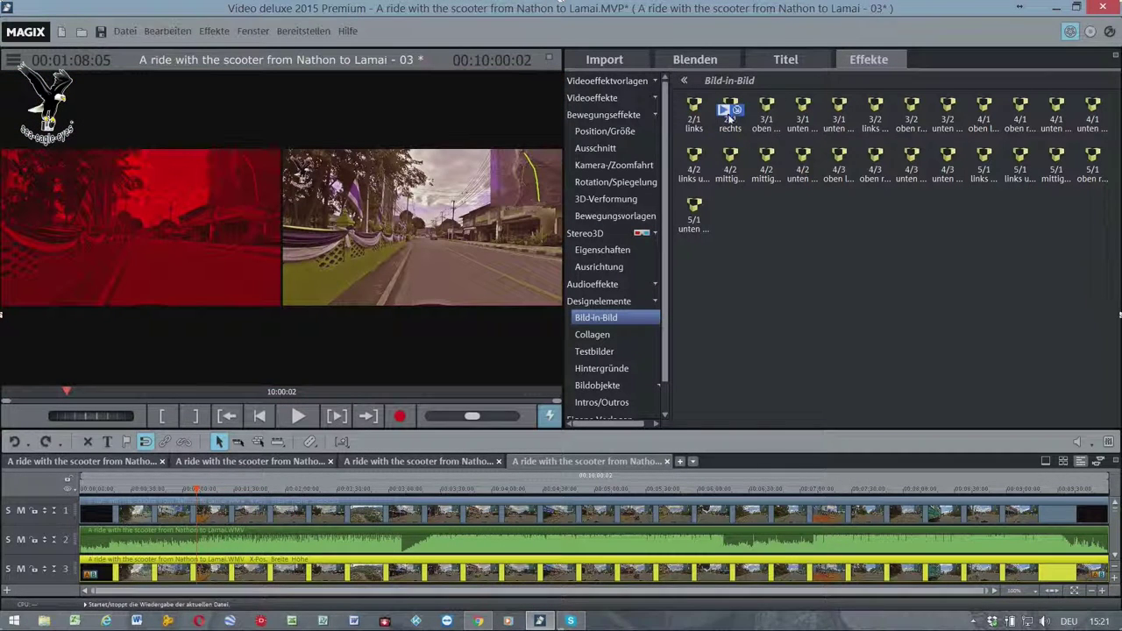
Deactivate the Stereo3D effect on the track 1 video clip in its position and size settings.
{"action": "left_click", "coordinate": [283, 514]}
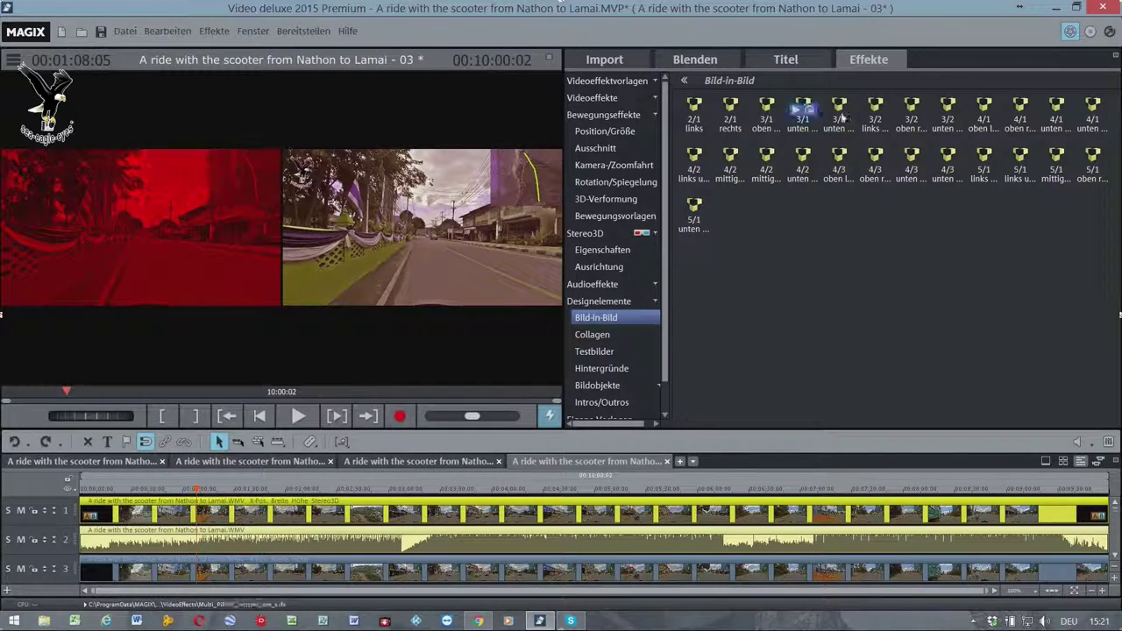
{"action": "left_click", "coordinate": [647, 132]}
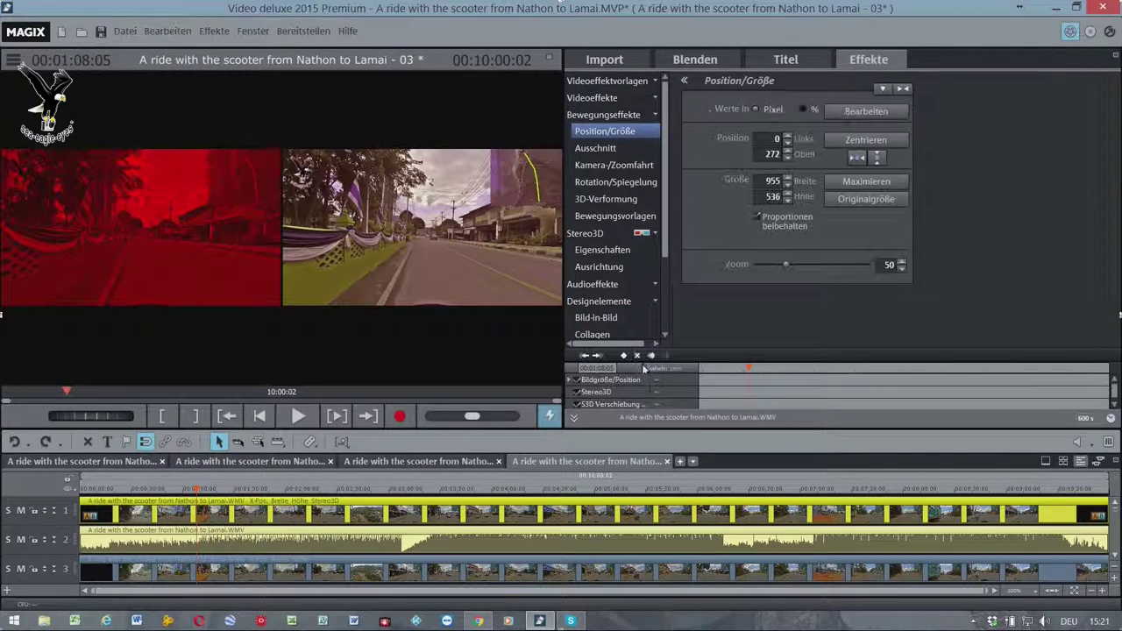
{"action": "left_click", "coordinate": [577, 393]}
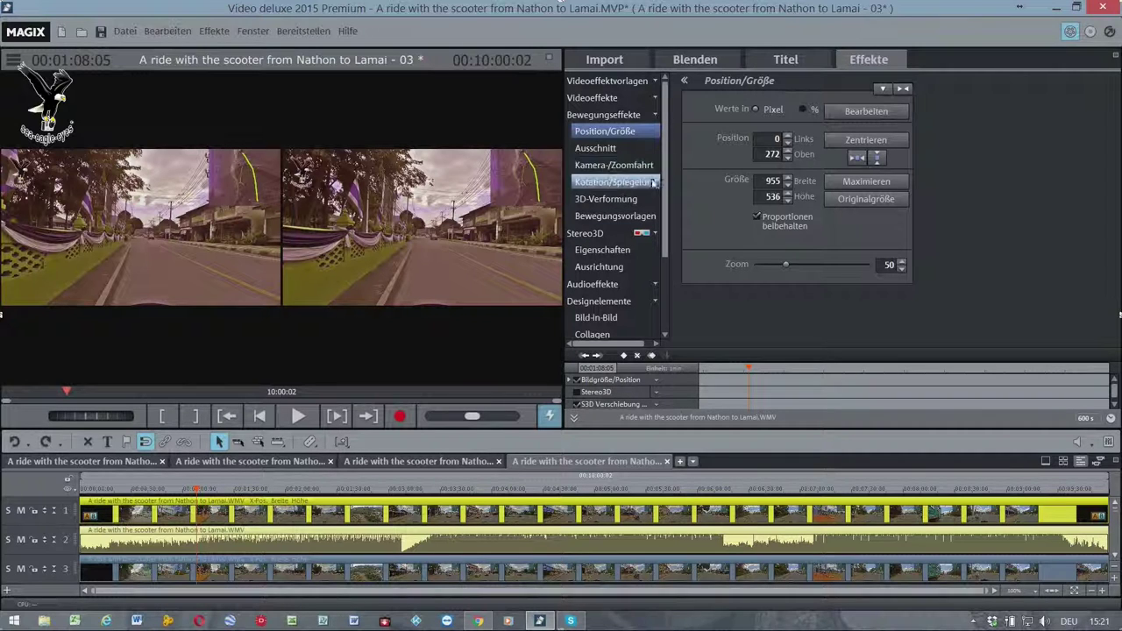
Stop keeping proportions for the track 1 clip and set its height to 1080, width to 956 and top position to 0 pixels.
{"action": "left_click", "coordinate": [755, 218]}
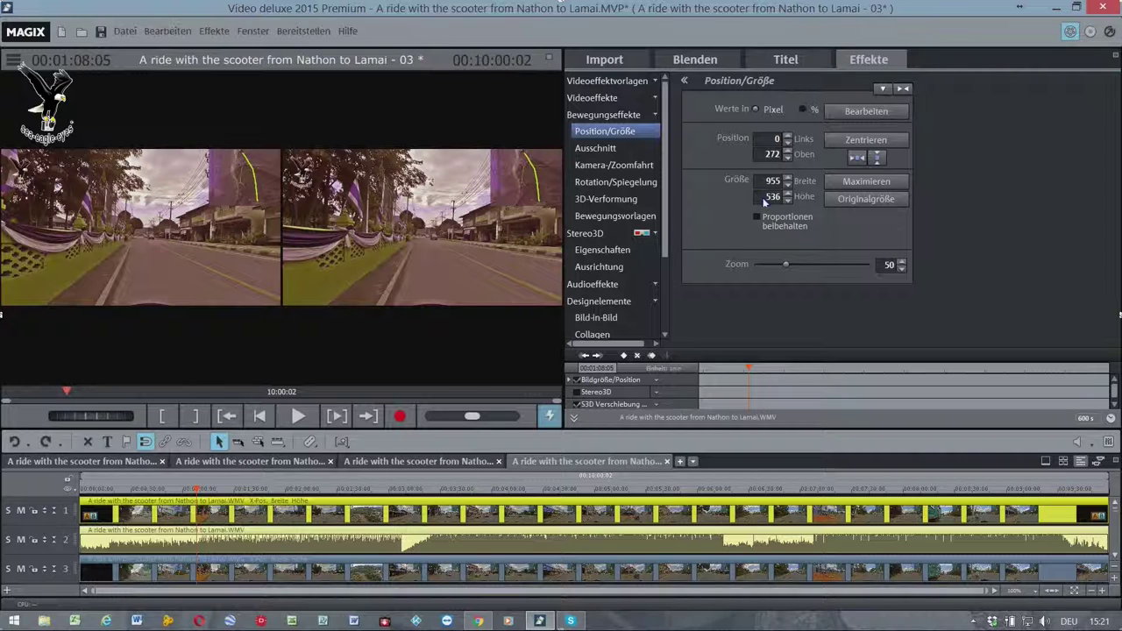
{"action": "left_click_drag", "start_coordinate": [768, 203], "coordinate": [786, 204]}
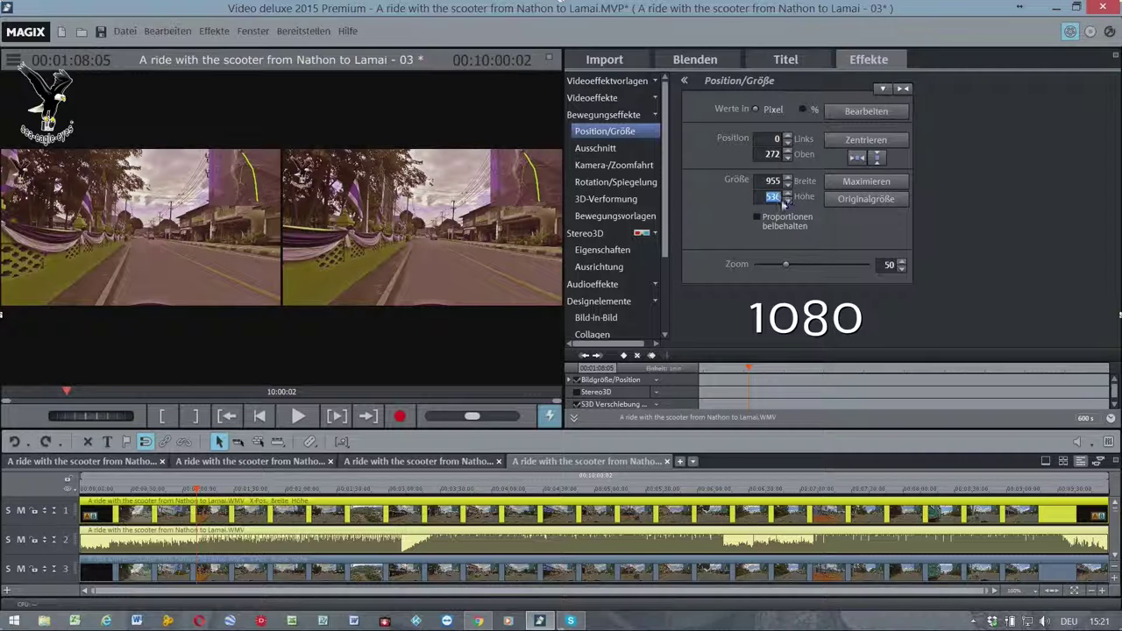
{"action": "type", "text": "1080"}
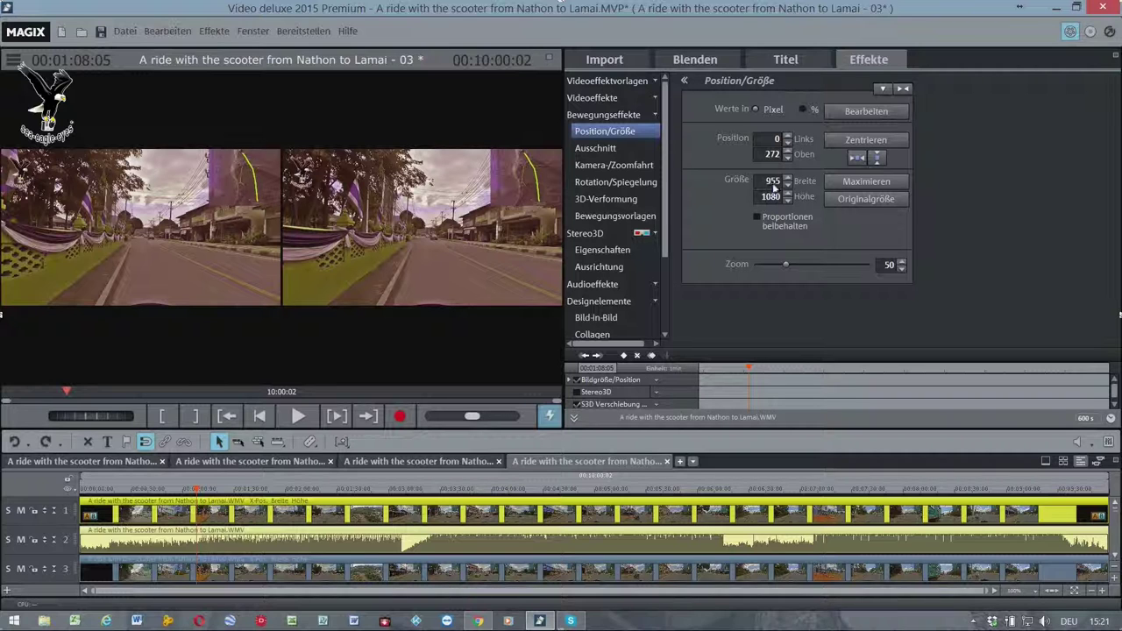
{"action": "left_click", "coordinate": [773, 184]}
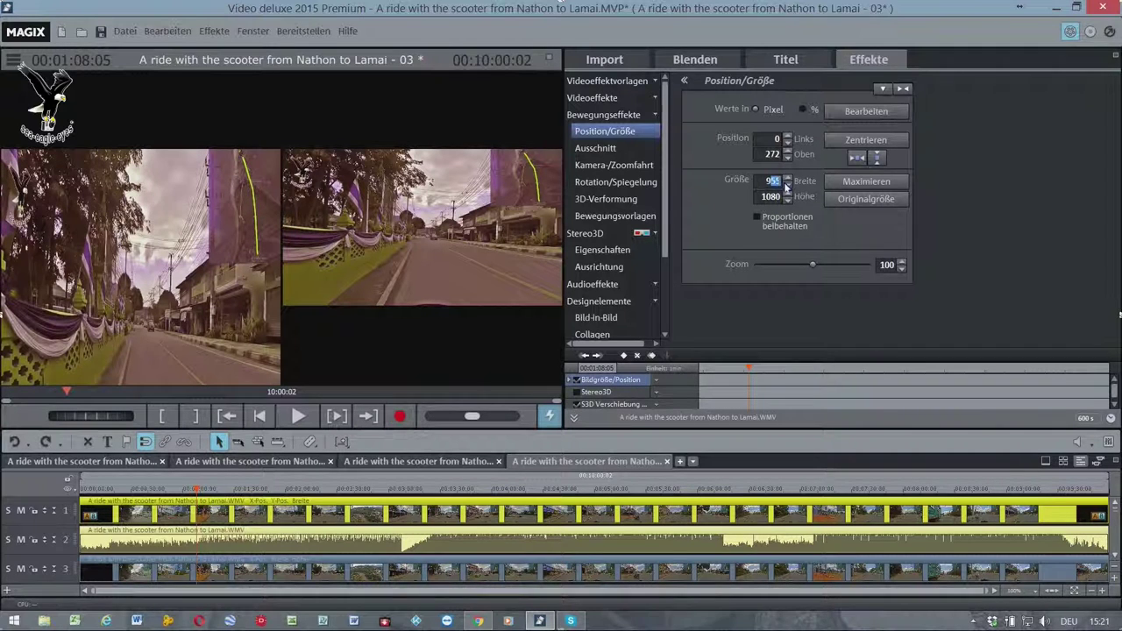
{"action": "left_click", "coordinate": [787, 179]}
{"action": "left_click", "coordinate": [787, 159]}
{"action": "type", "text": "0"}
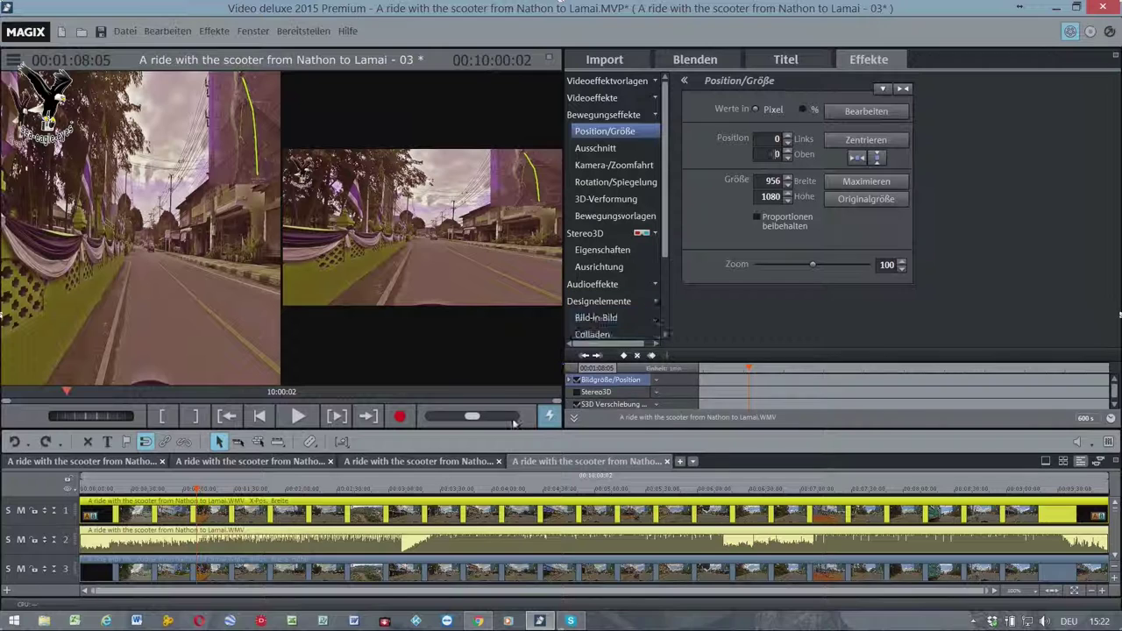
Set the track 3 video clip's height to 1080, width to 965 and top position to 0 pixels.
{"action": "left_click", "coordinate": [386, 575]}
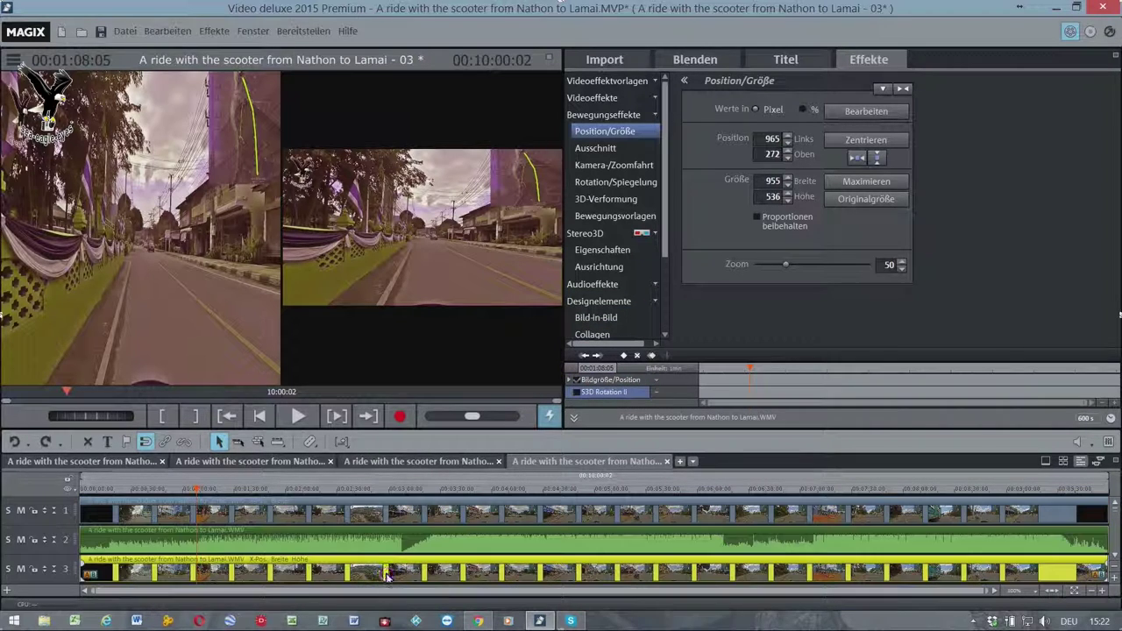
{"action": "double_click", "coordinate": [772, 197]}
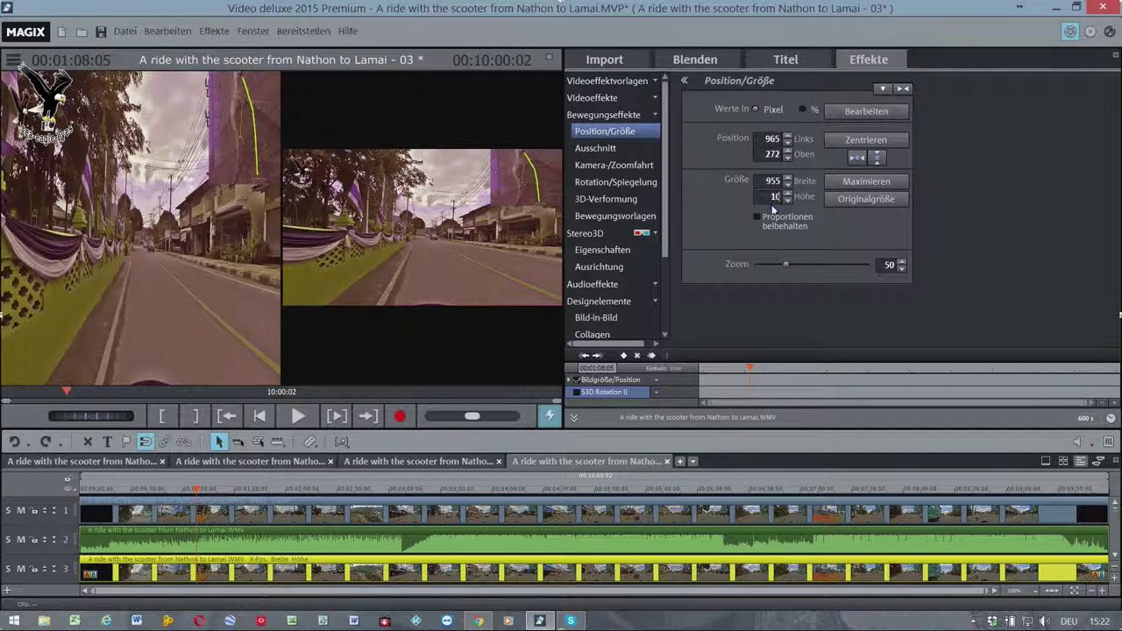
{"action": "type", "text": "1080"}
{"action": "key", "text": "Return"}
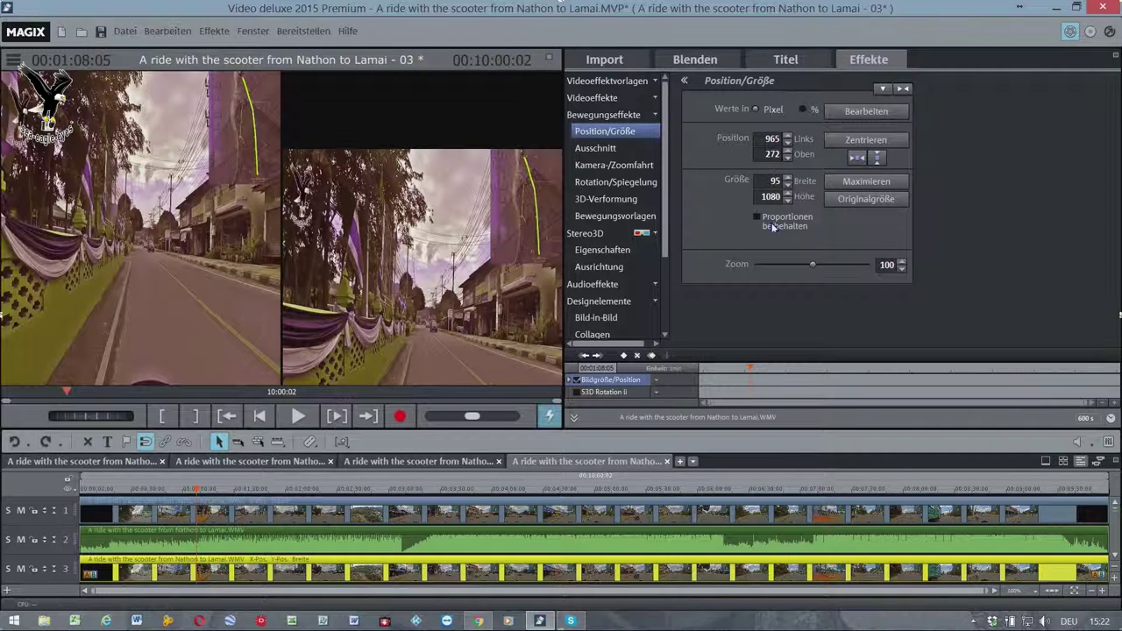
{"action": "double_click", "coordinate": [770, 156]}
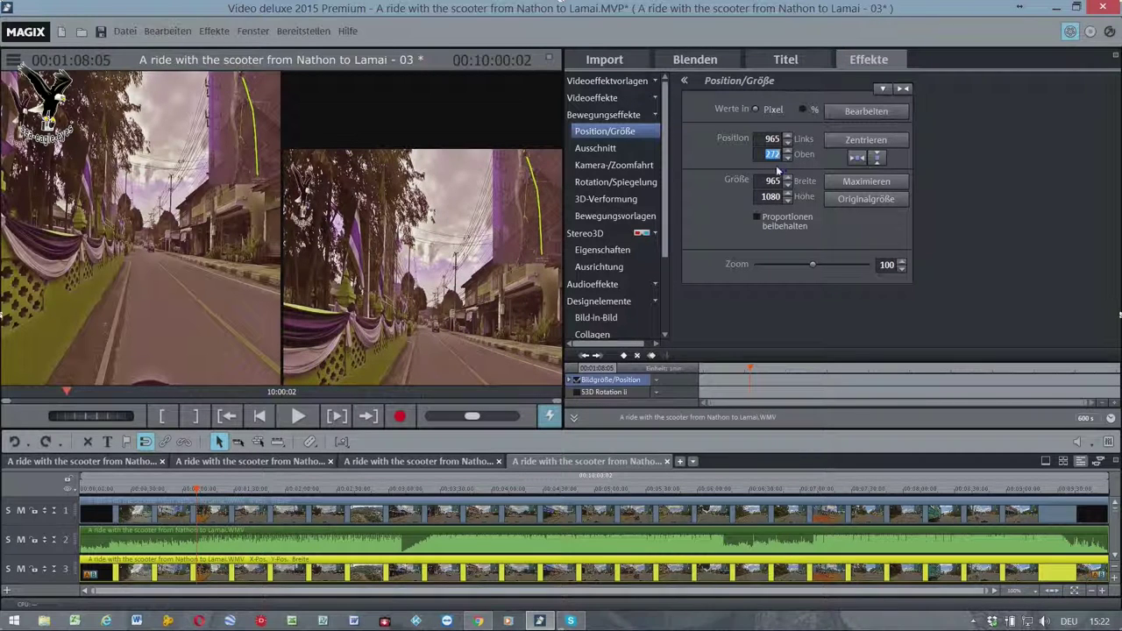
{"action": "type", "text": "0"}
{"action": "key", "text": "Return"}
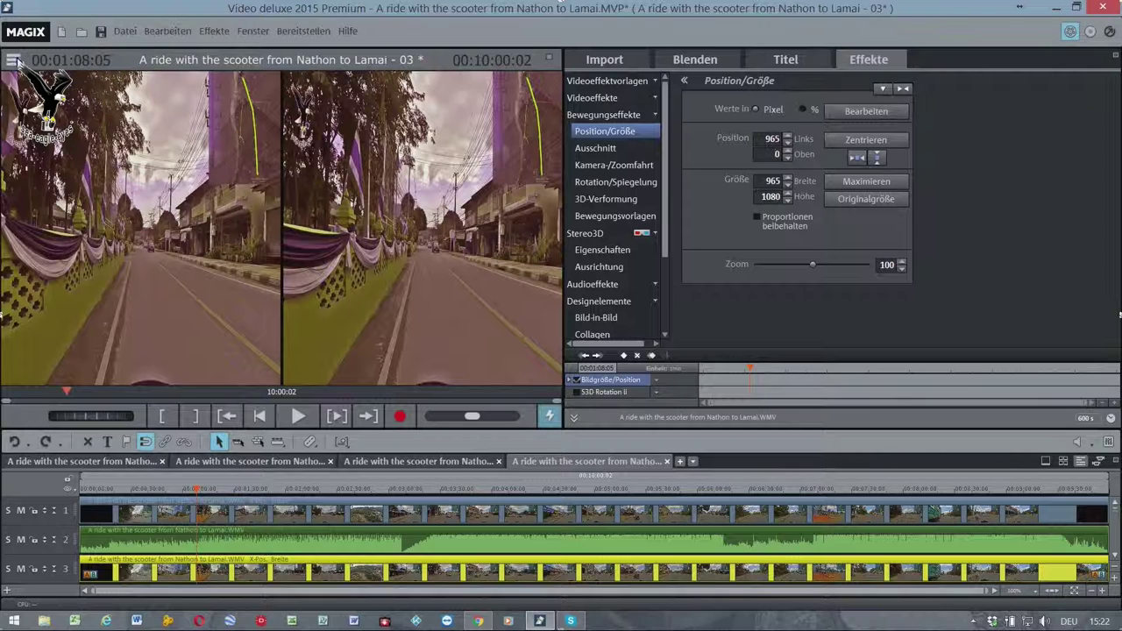
Switch the preview to Standard (2D) display and inspect the gap between the two images in the enlarged preview.
{"action": "left_click", "coordinate": [14, 61]}
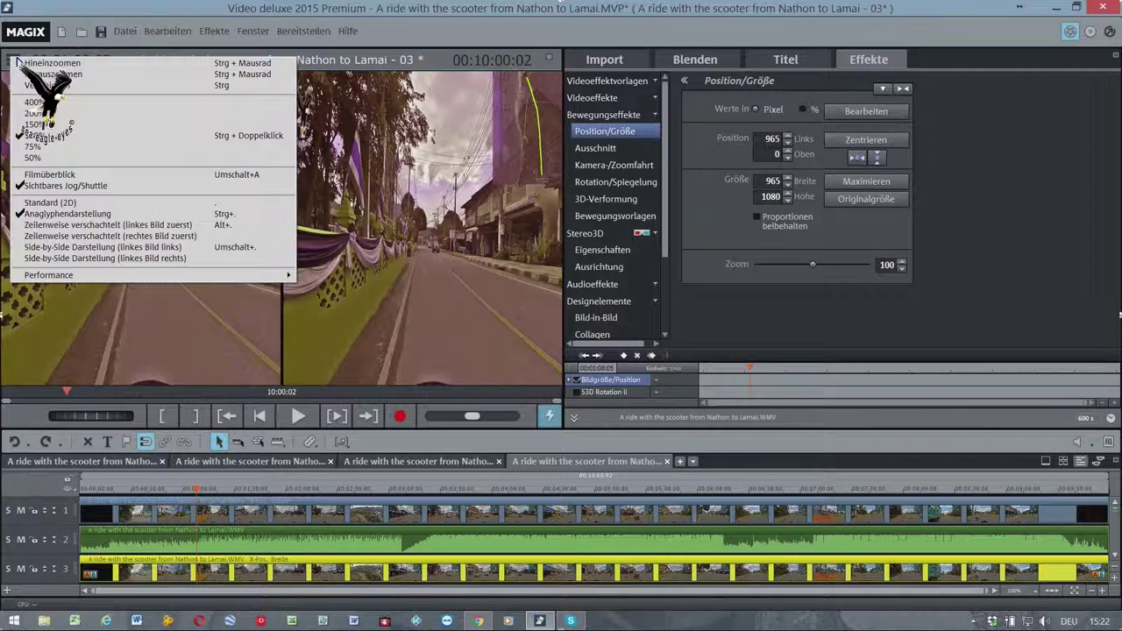
{"action": "left_click", "coordinate": [35, 203]}
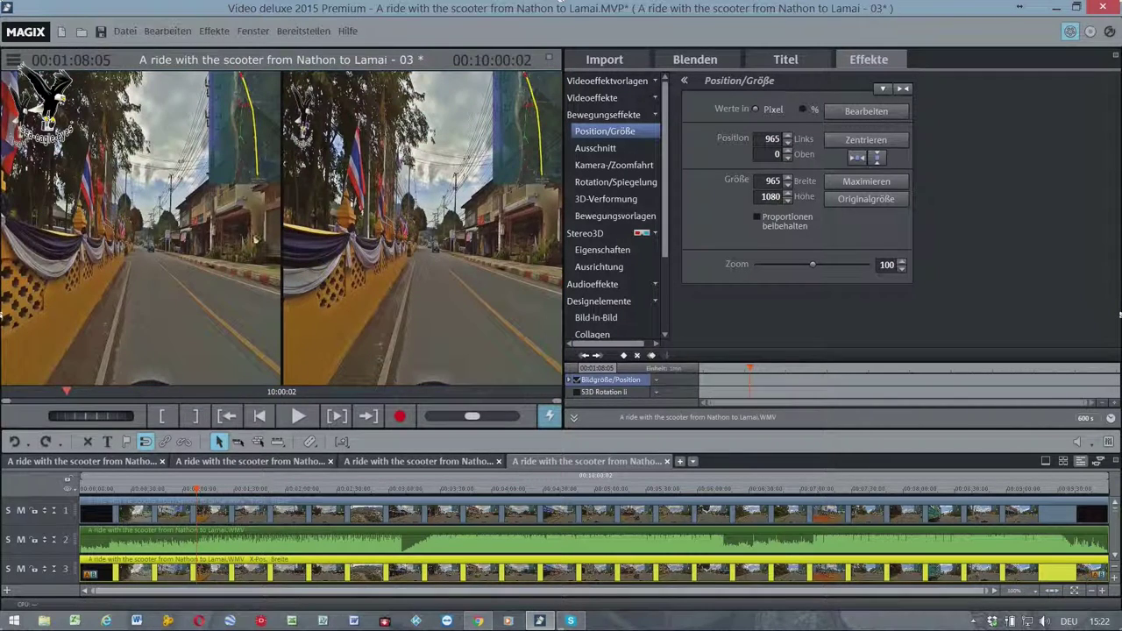
{"action": "left_click", "coordinate": [550, 60]}
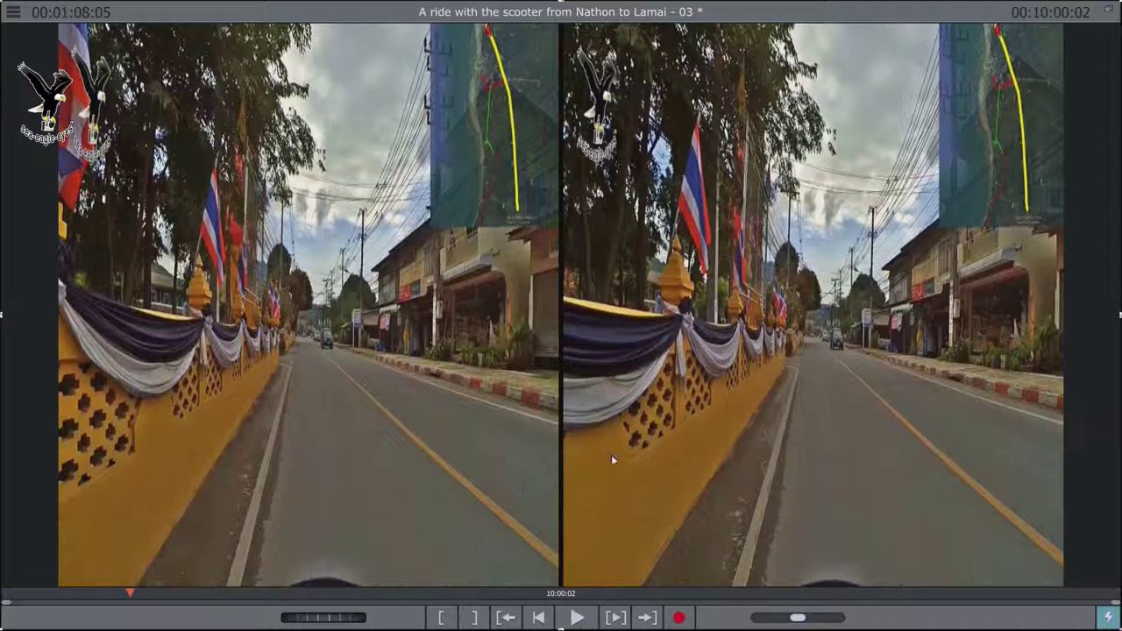
{"action": "key", "text": "Escape"}
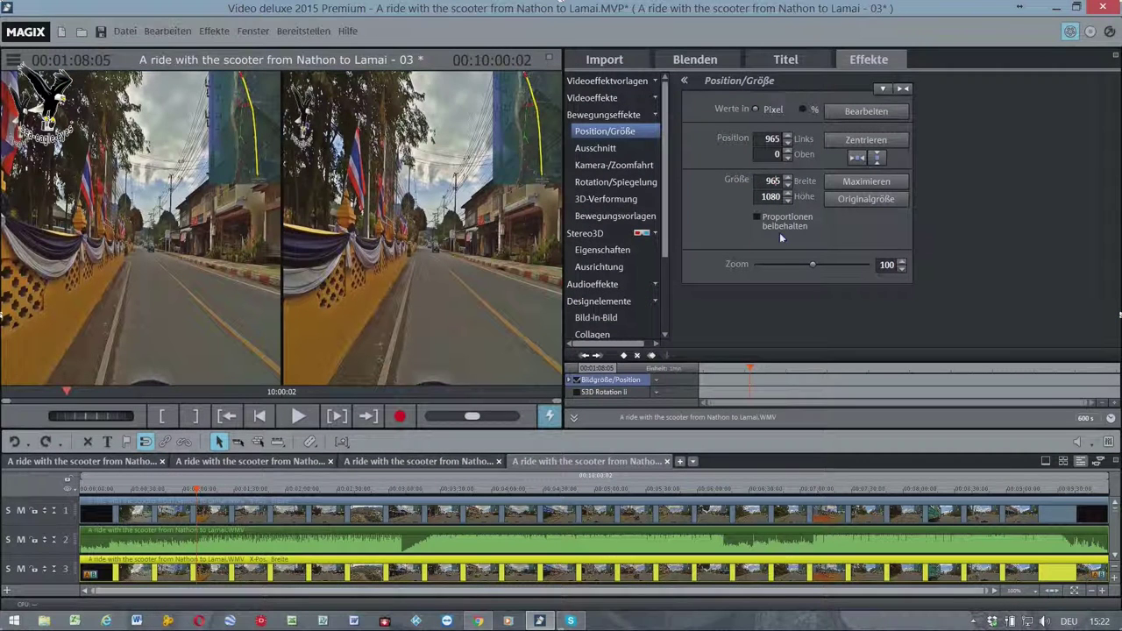
Set the width of both the track 1 and track 3 video clips to 965 pixels and check the join in the enlarged preview.
{"action": "key", "text": "BackSpace"}
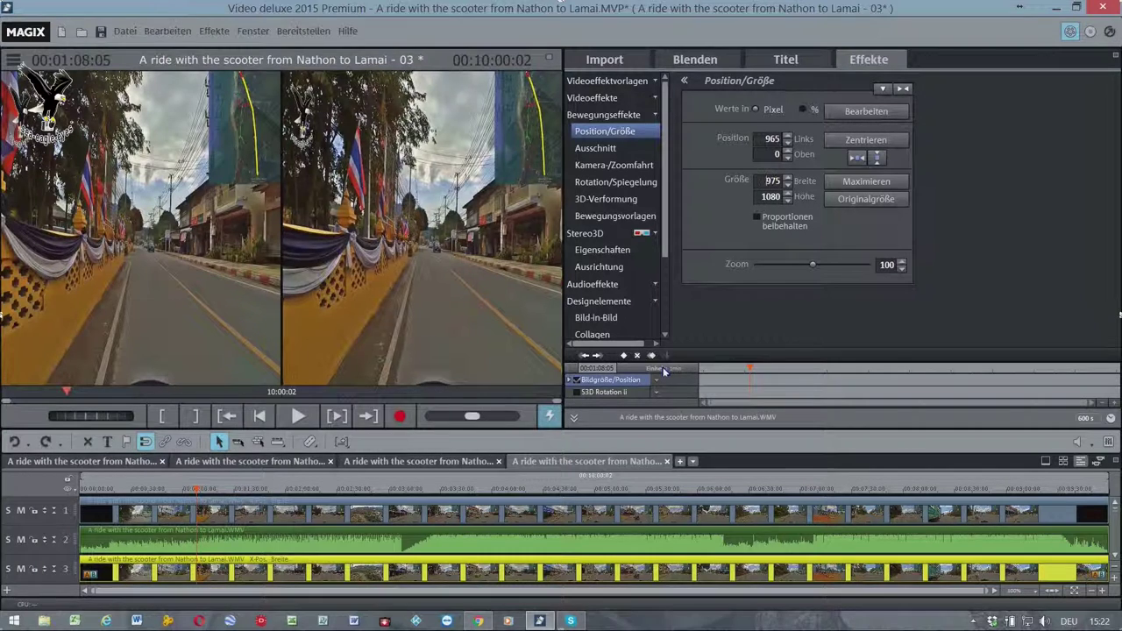
{"action": "left_click", "coordinate": [446, 516]}
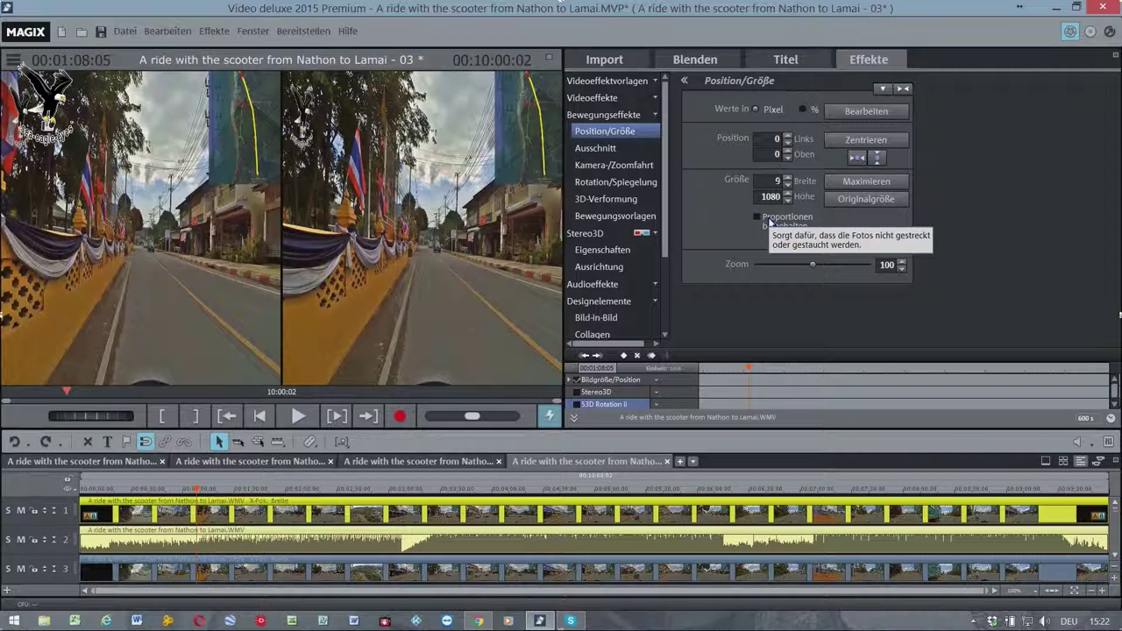
{"action": "type", "text": "5"}
{"action": "key", "text": "Return"}
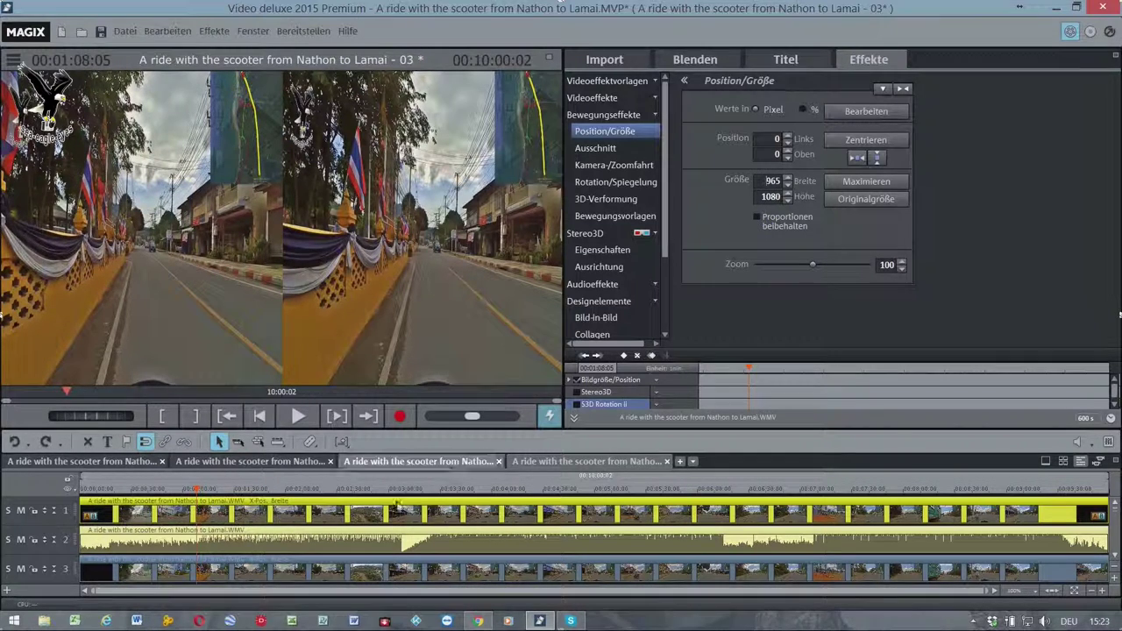
{"action": "left_click", "coordinate": [348, 574]}
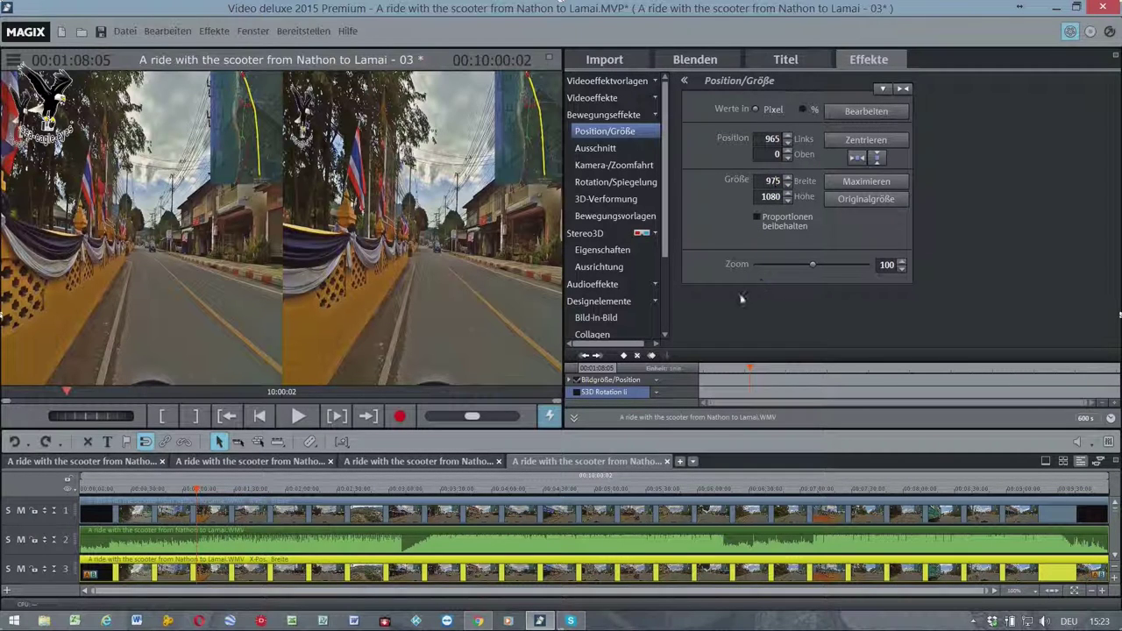
{"action": "type", "text": "6"}
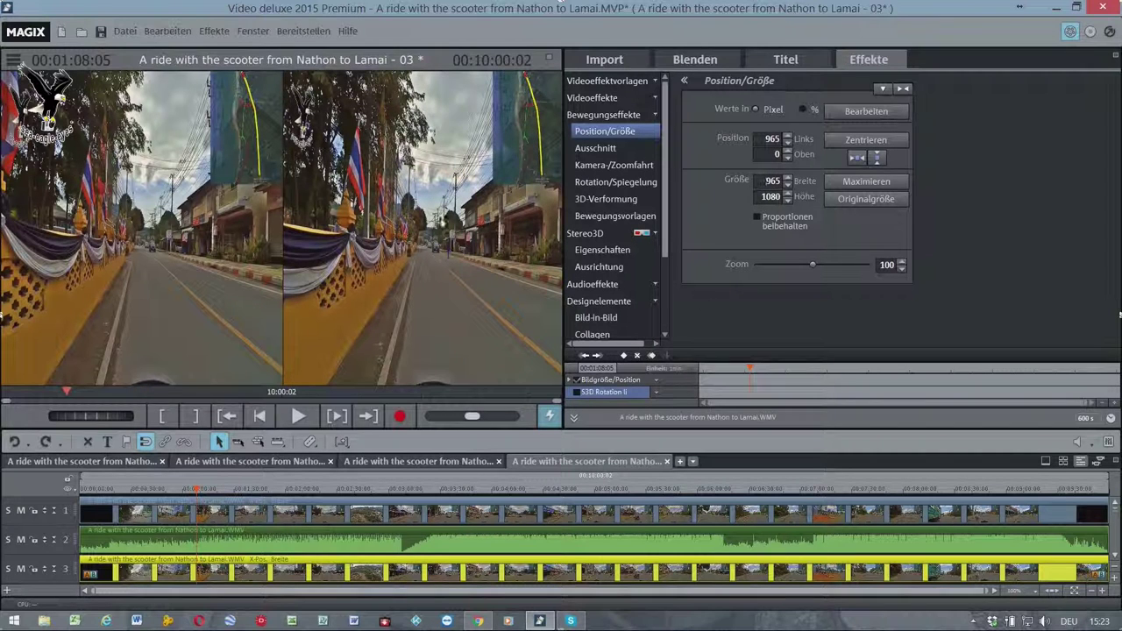
{"action": "left_click", "coordinate": [549, 58]}
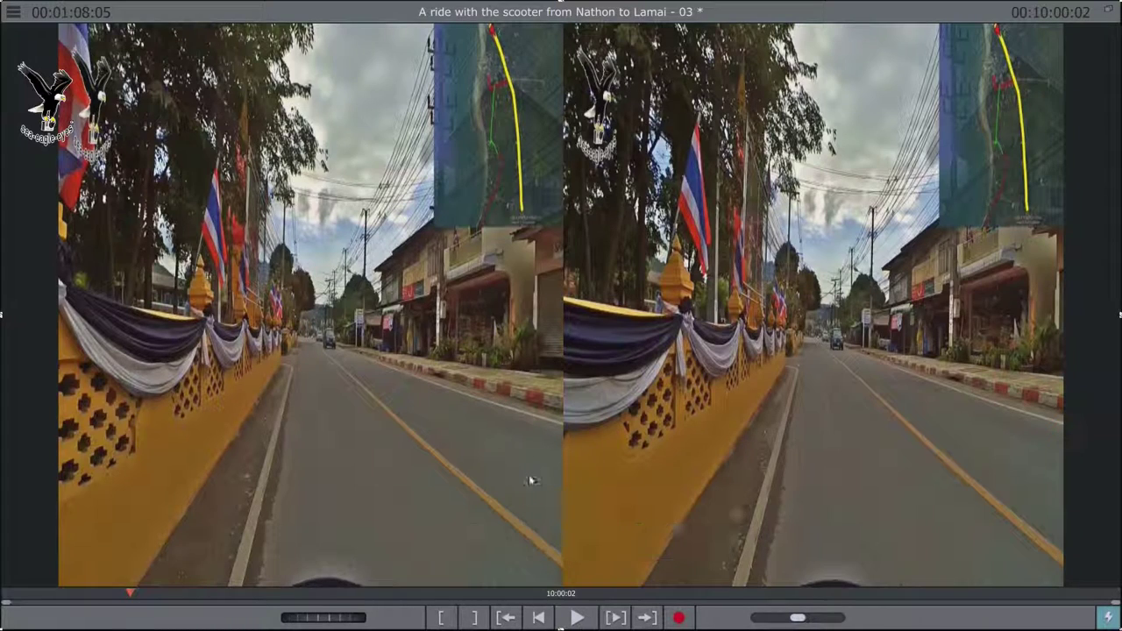
{"action": "key", "text": "Escape"}
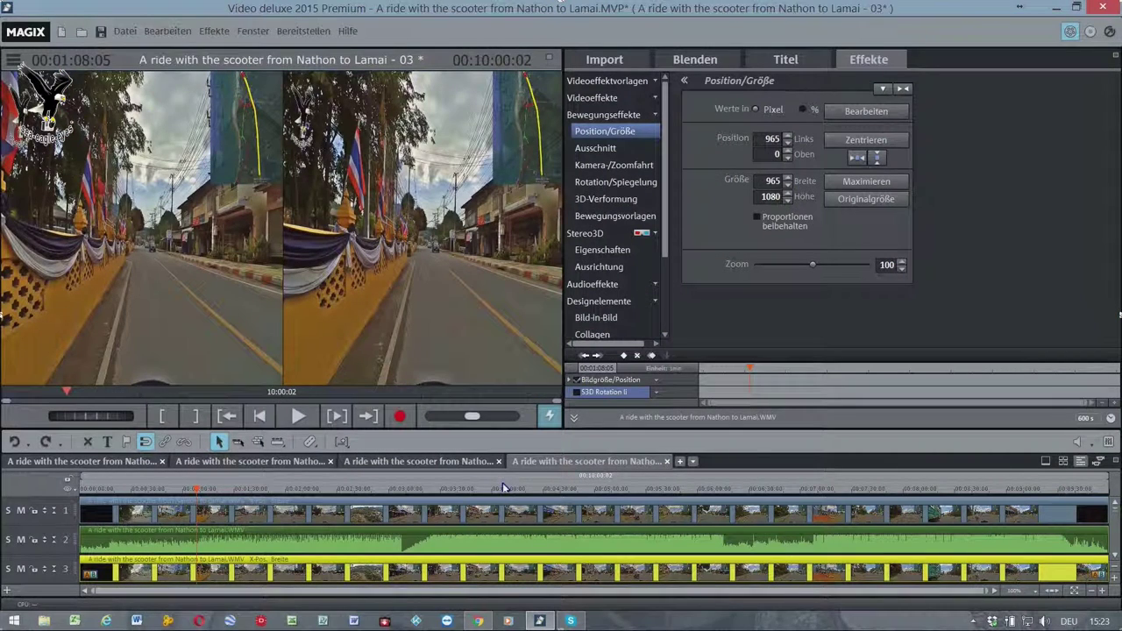
Enlarge the timeline area, ungroup the soundtrack on track 4 from its video and delete that second soundtrack.
{"action": "left_click_drag", "start_coordinate": [564, 434], "coordinate": [536, 349]}
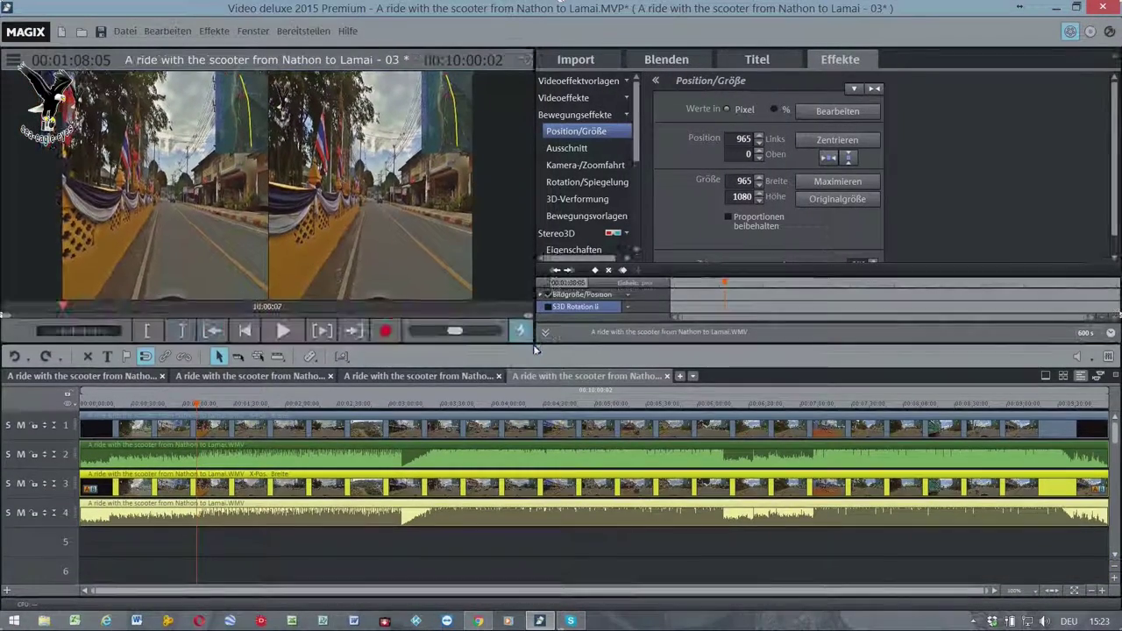
{"action": "left_click", "coordinate": [433, 512]}
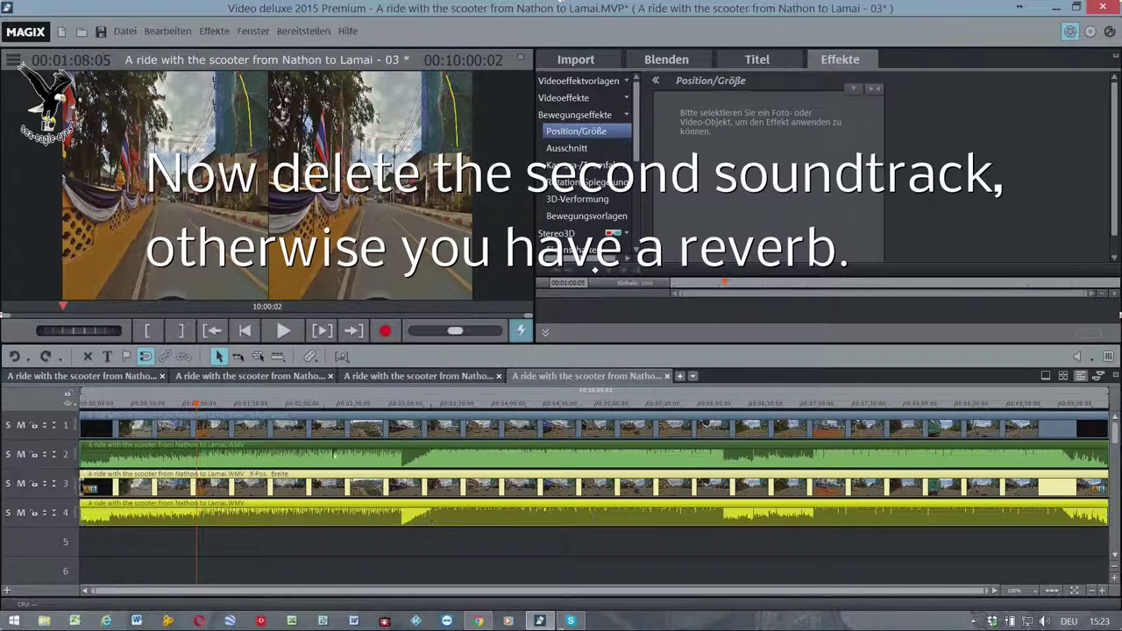
{"action": "left_click", "coordinate": [184, 357]}
{"action": "left_click", "coordinate": [255, 521]}
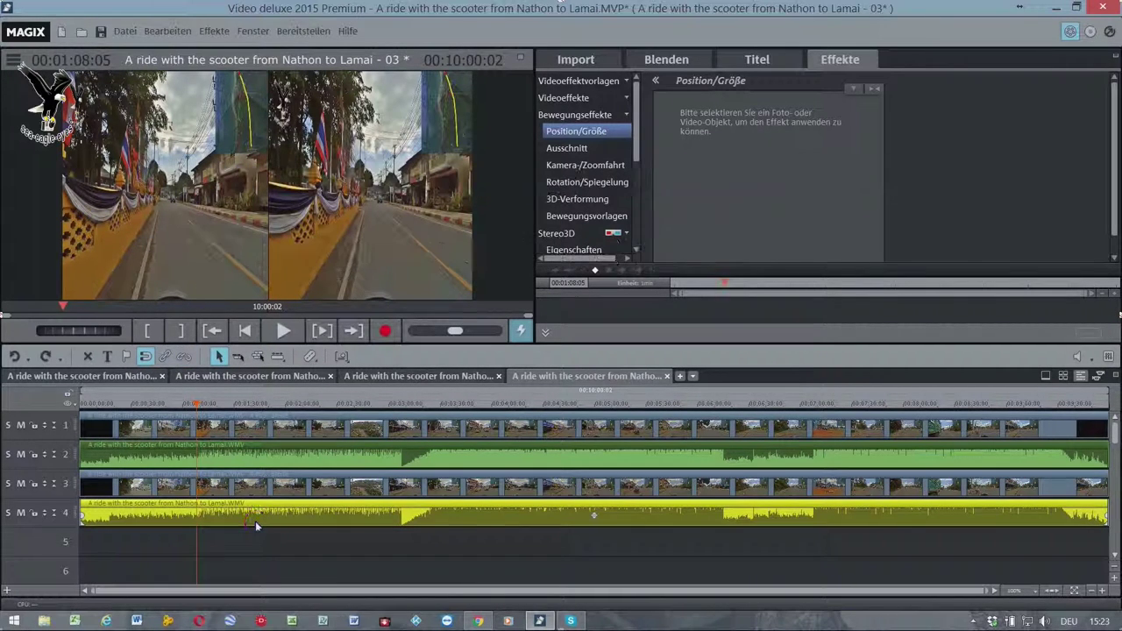
{"action": "key", "text": "Delete"}
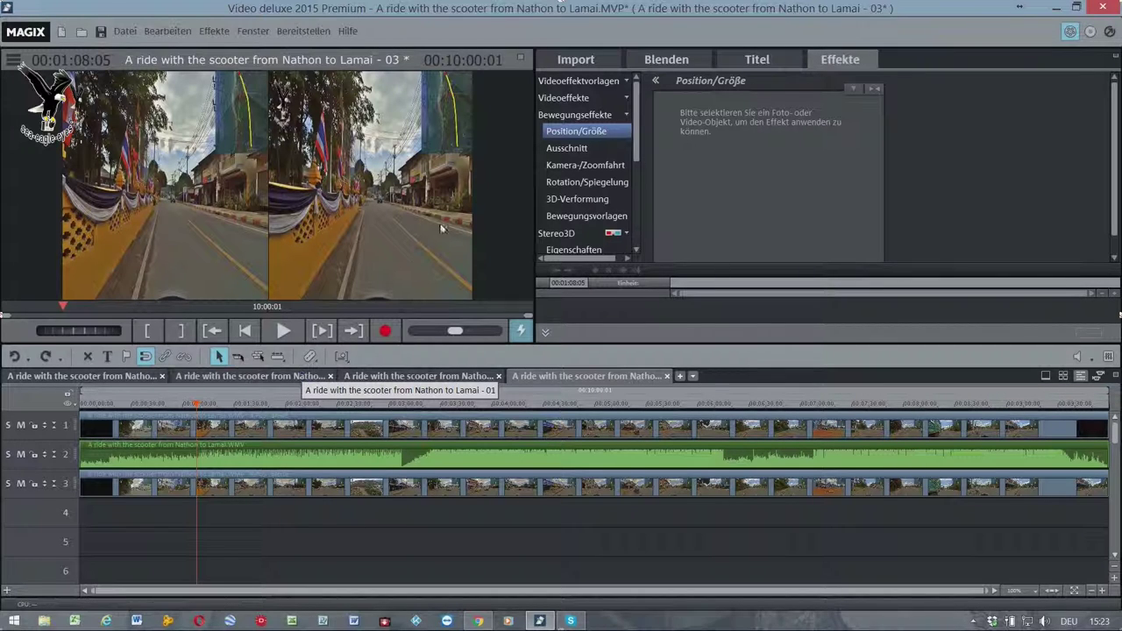
Play the side-by-side movie briefly in the enlarged preview and save the project.
{"action": "left_click", "coordinate": [522, 60]}
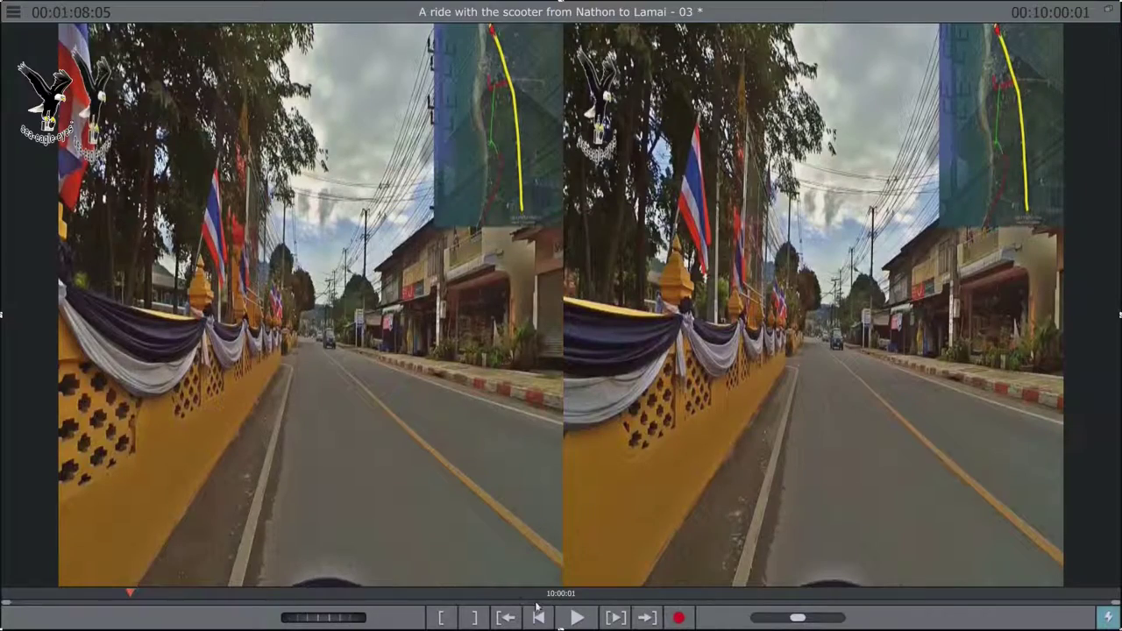
{"action": "left_click", "coordinate": [576, 620]}
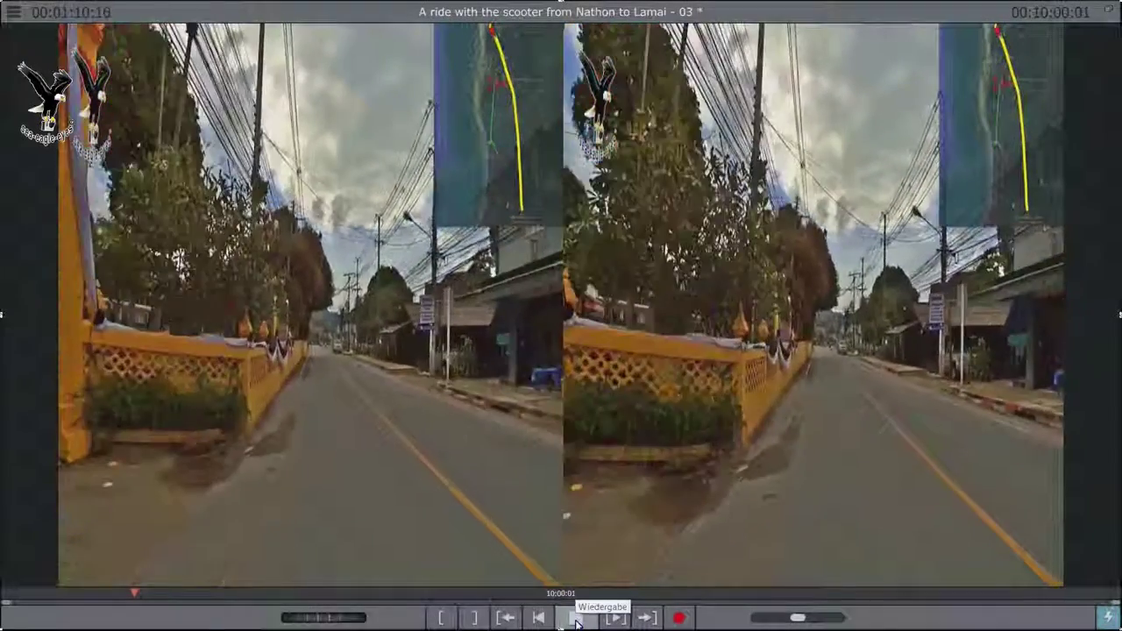
{"action": "key", "text": "Escape"}
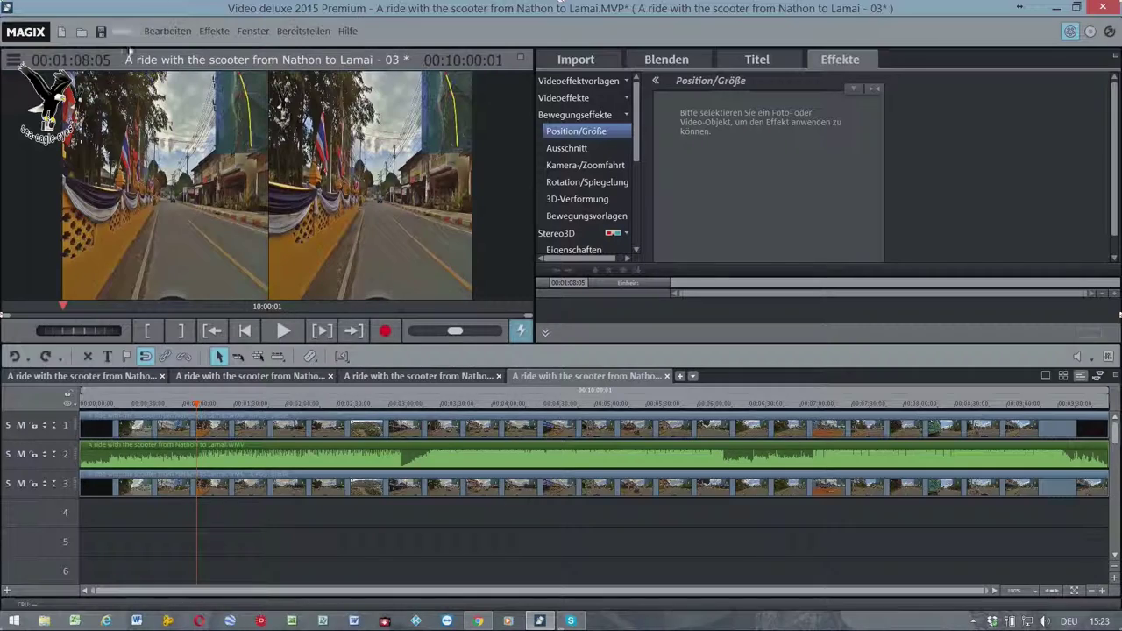
{"action": "left_click", "coordinate": [101, 31]}
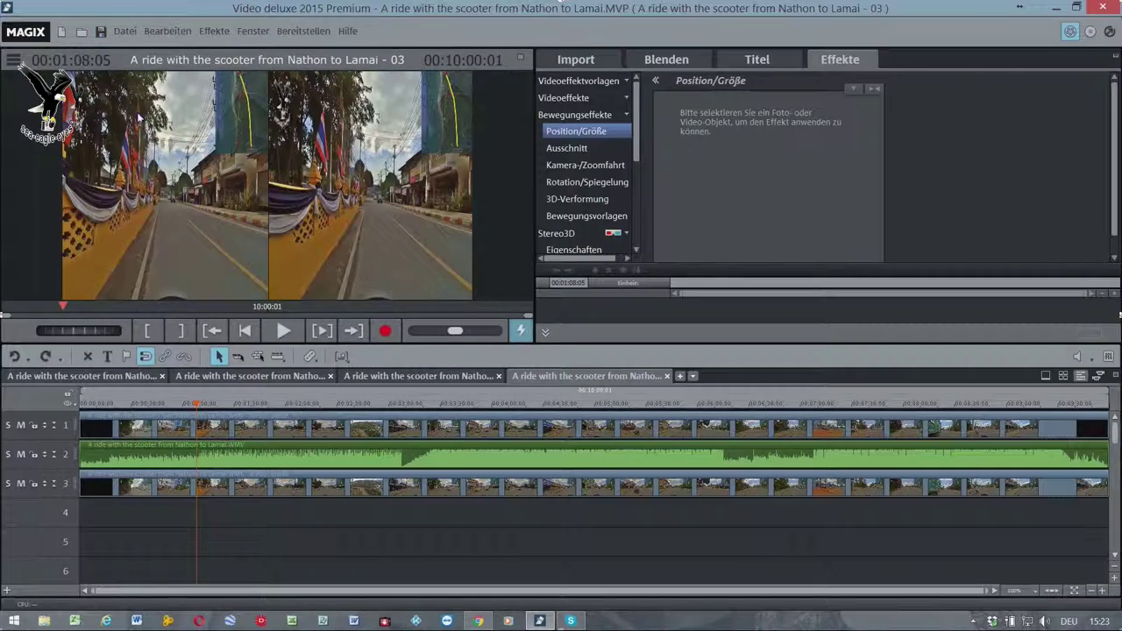
Output the finished film as a video file in HD-Qualität 2 with the Windows Media Video format.
{"action": "left_click", "coordinate": [1107, 32]}
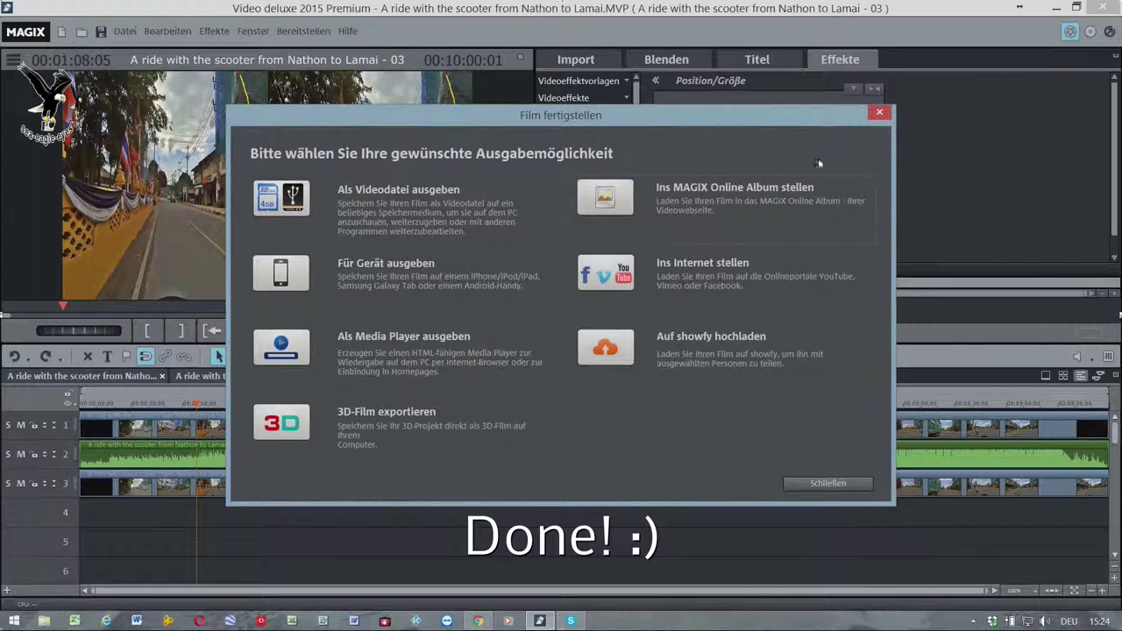
{"action": "left_click", "coordinate": [406, 204]}
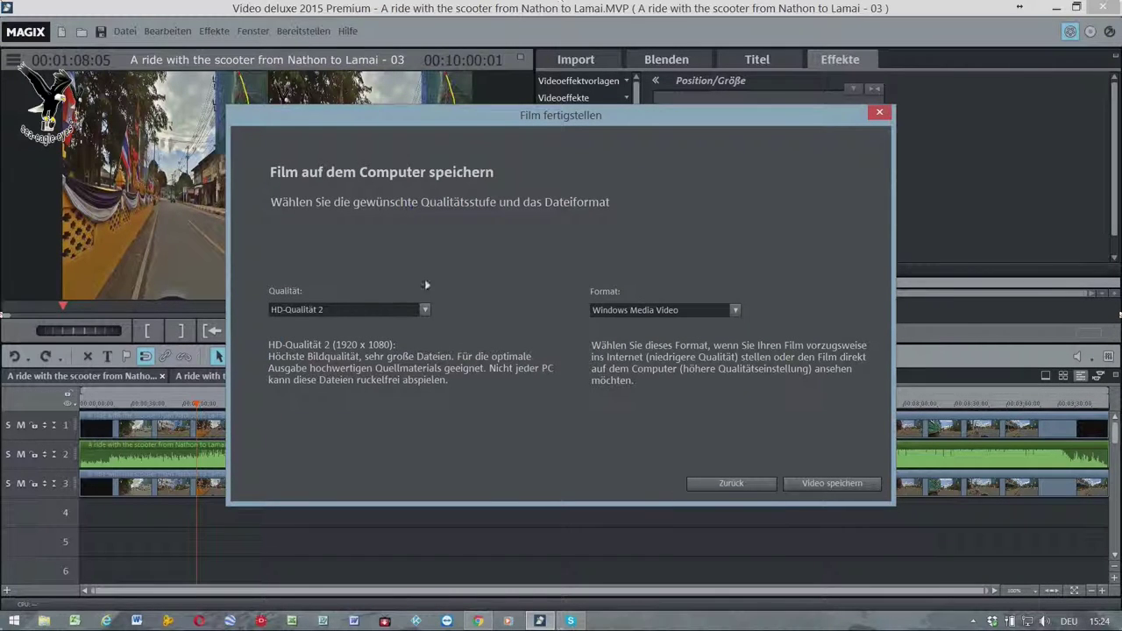
{"action": "left_click", "coordinate": [425, 311]}
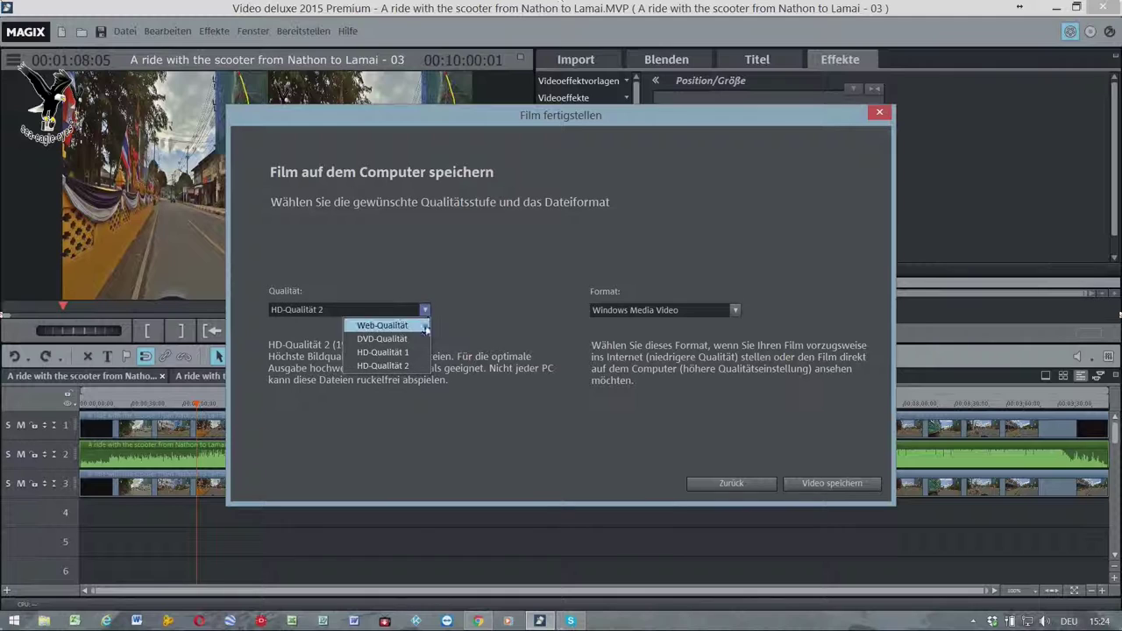
{"action": "left_click", "coordinate": [419, 368]}
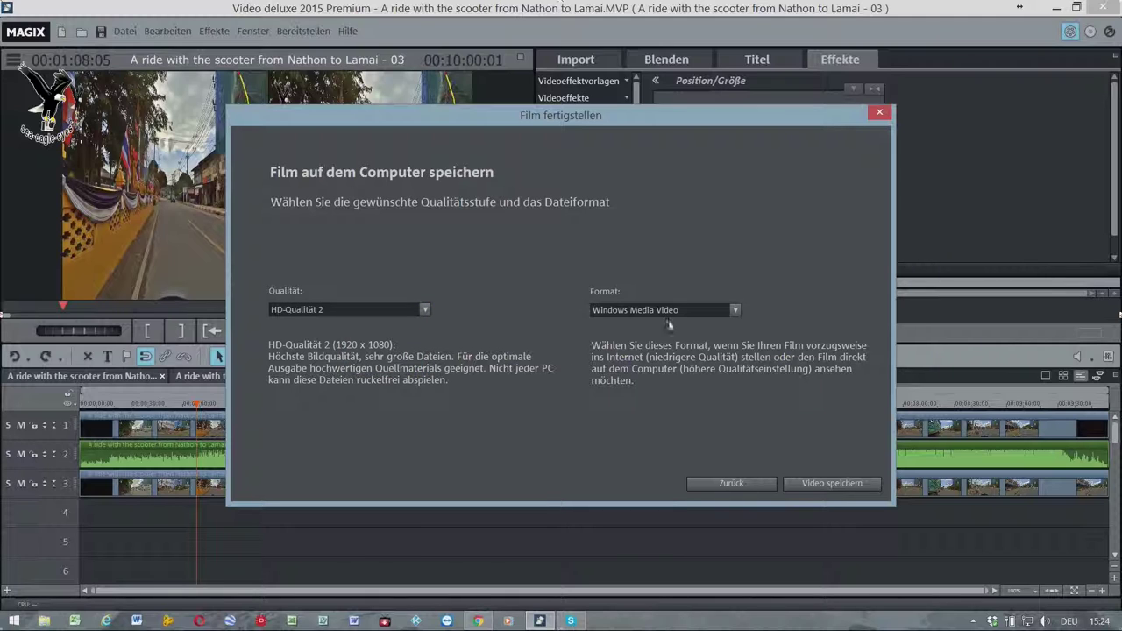
{"action": "left_click", "coordinate": [826, 485]}
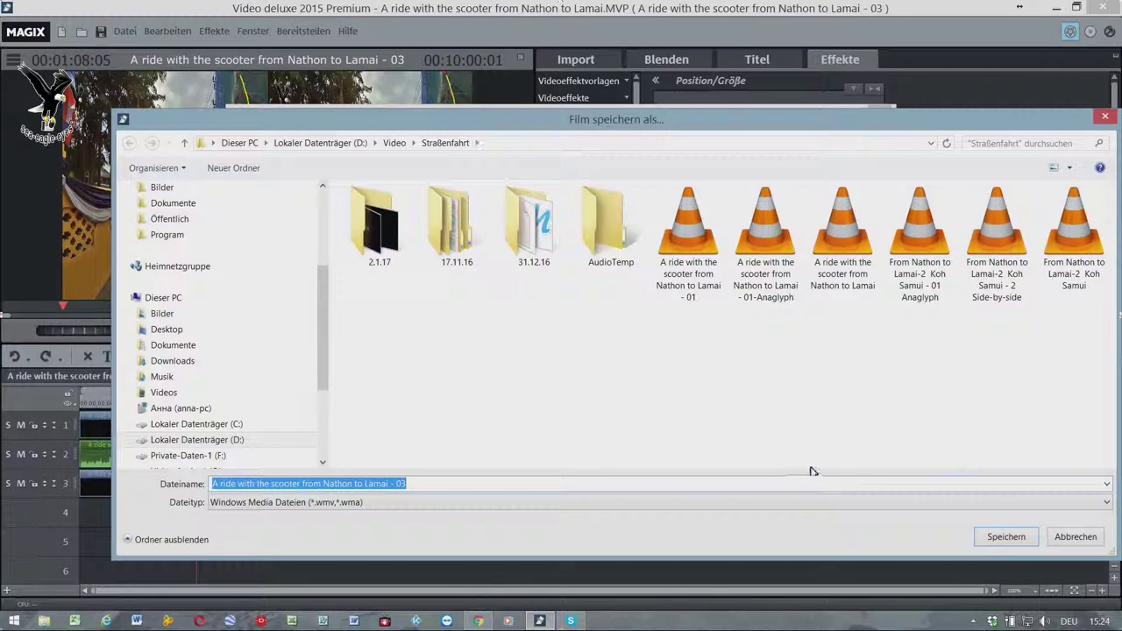
Replace the 03 at the end of the video's file name with 3D-TV-LG and save it in the Straßenfahrt folder.
{"action": "left_click", "coordinate": [430, 483]}
{"action": "key", "text": "BackSpace"}
{"action": "key", "text": "BackSpace"}
{"action": "type", "text": "3D-TV-LG"}
{"action": "left_click", "coordinate": [994, 537]}
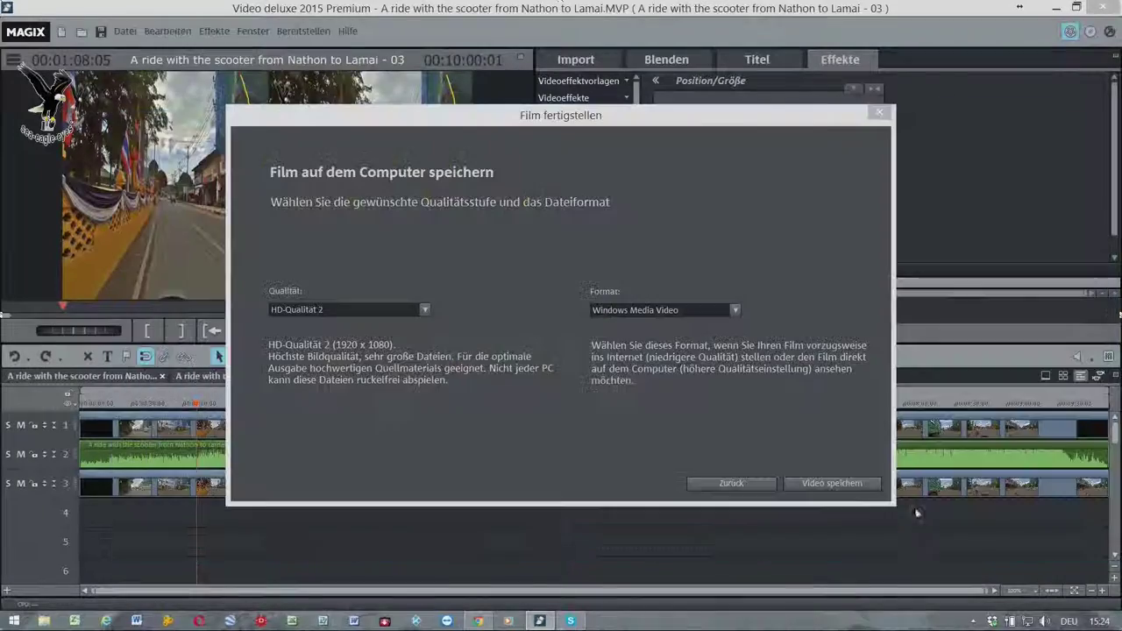